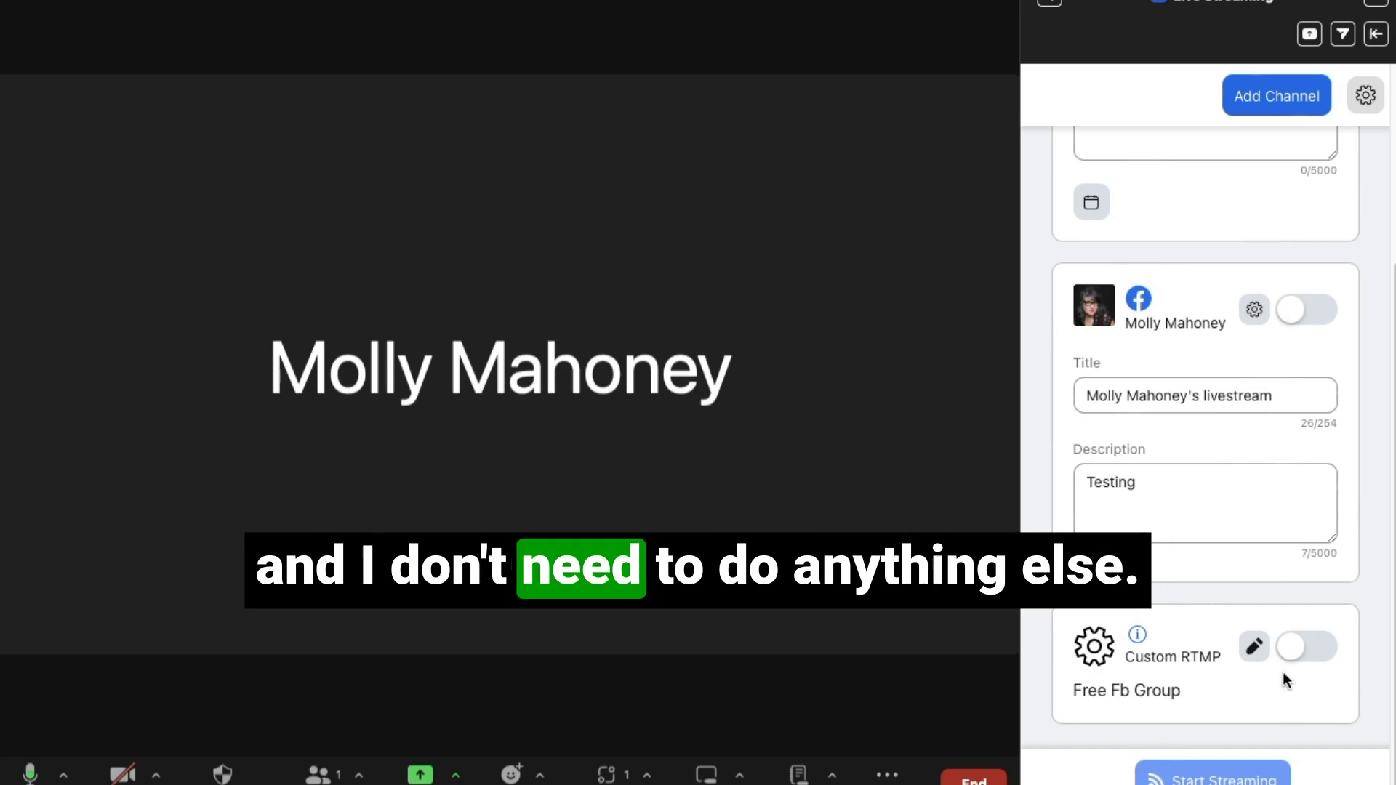
- Turn on streaming for the Custom RTMP channel Free Fb Group and the YouTube channel
click(1294, 647)
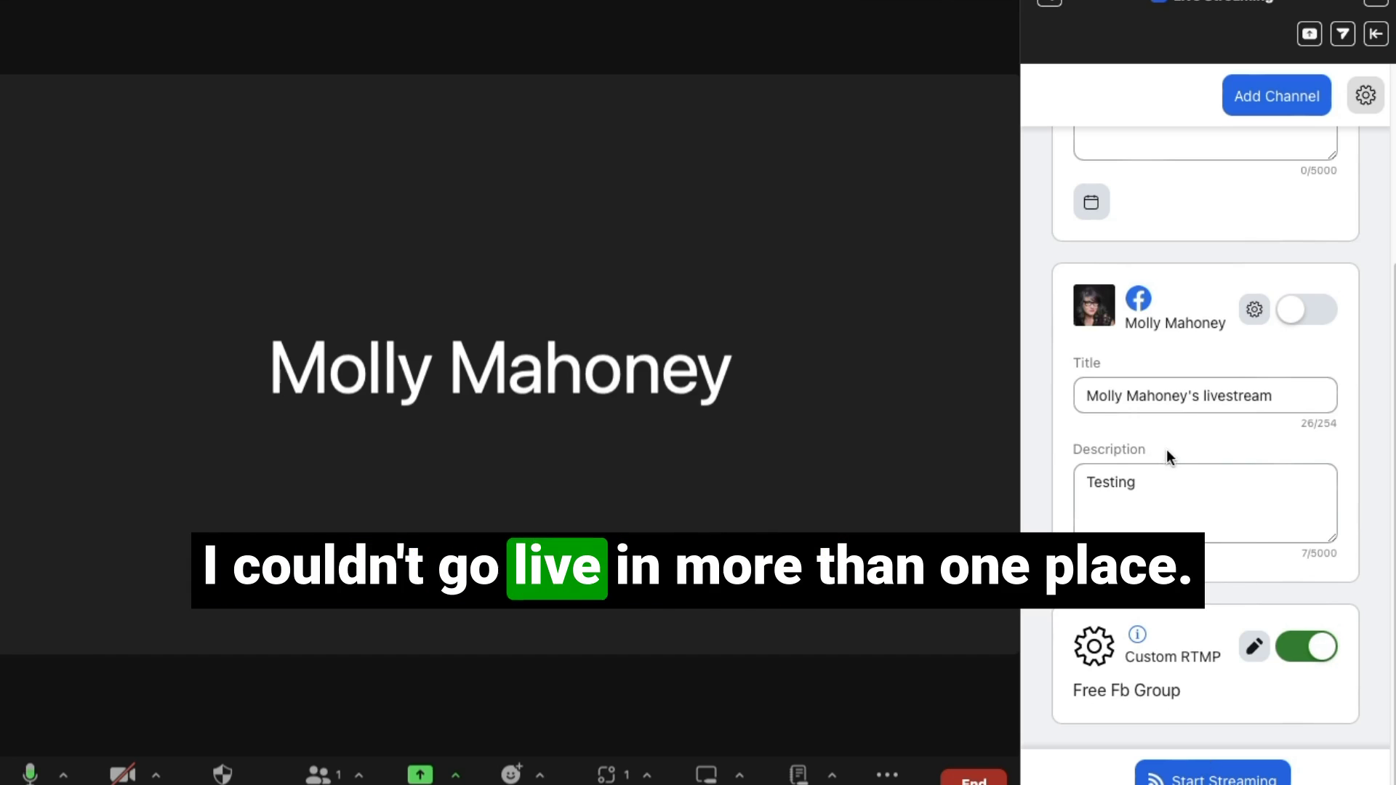
scroll(1189, 473, up, 4)
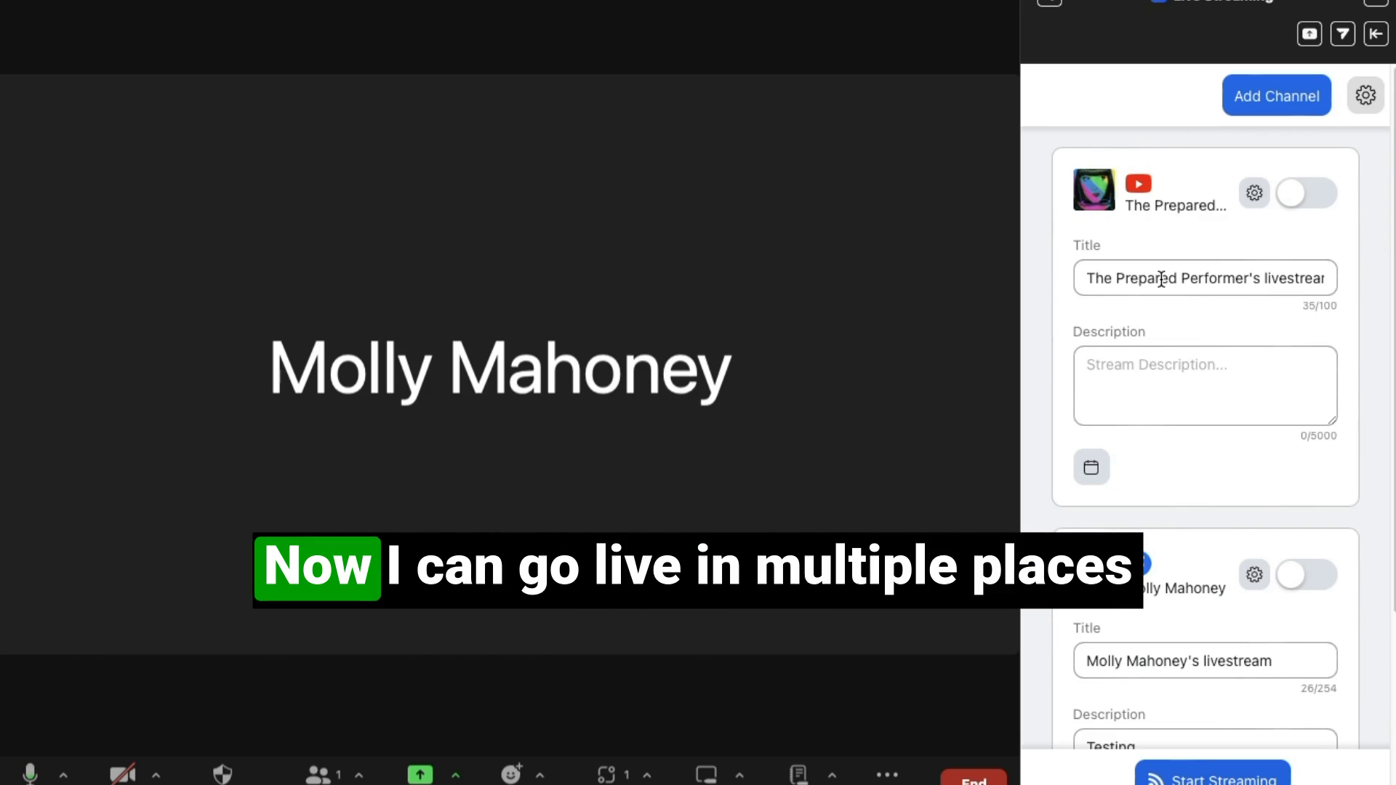
scroll(1162, 285, down, 4)
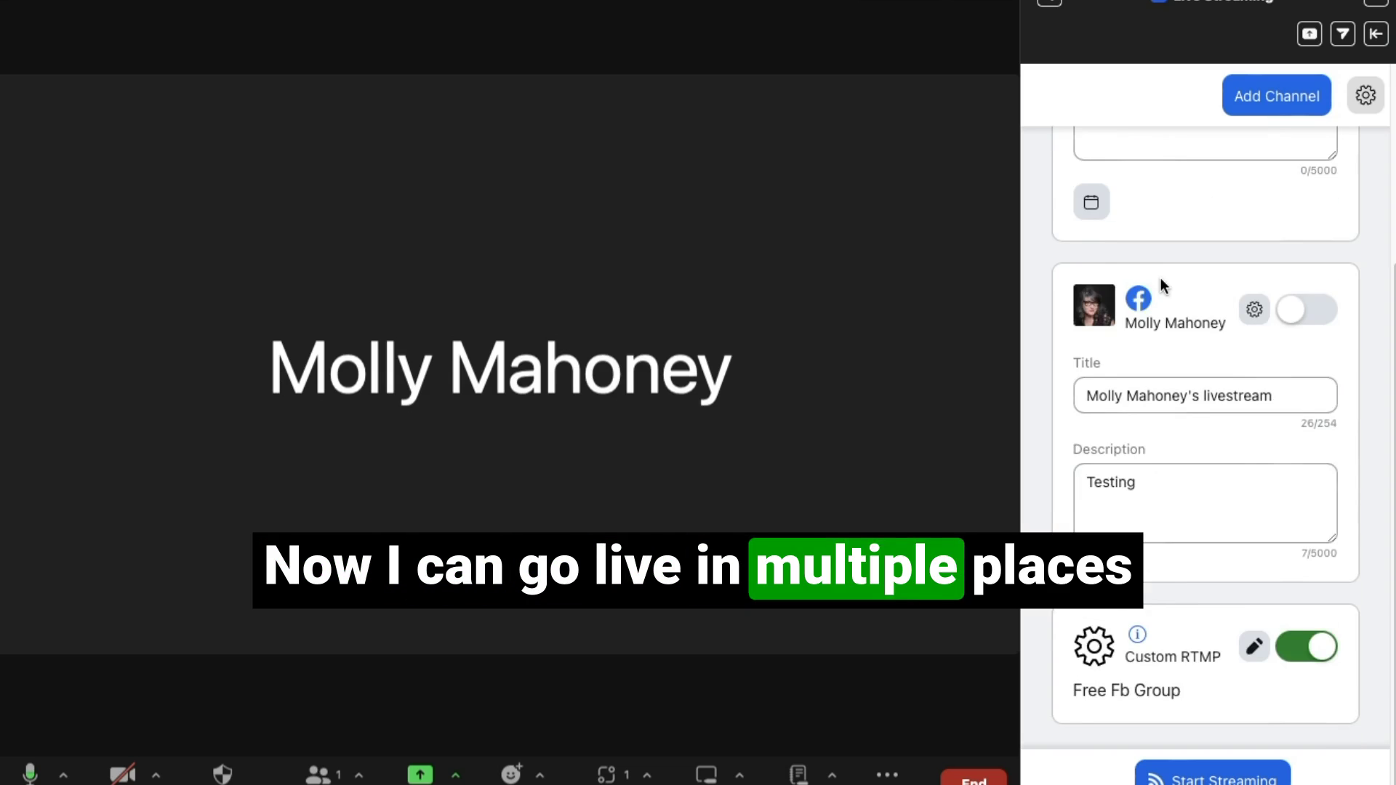
scroll(1156, 290, up, 4)
click(1300, 195)
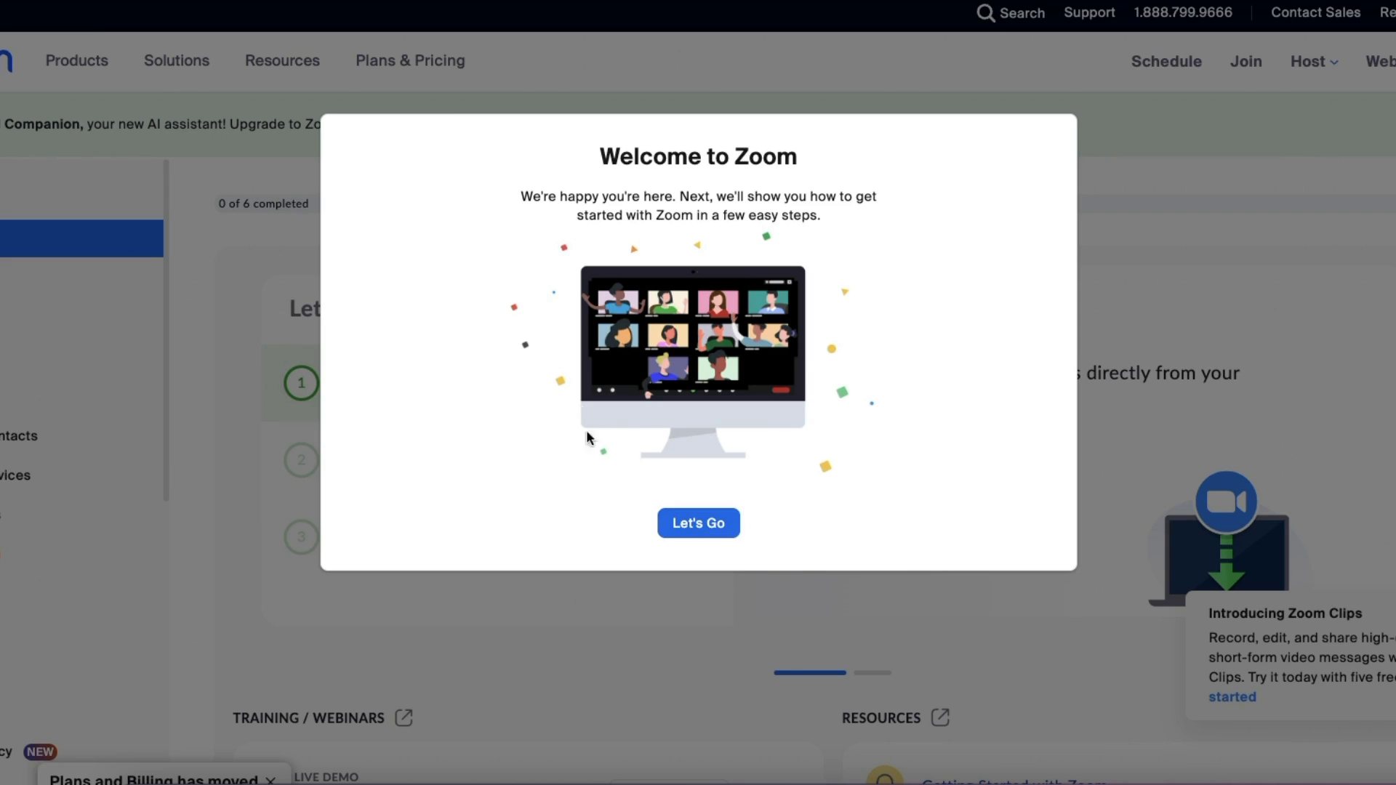
- Dismiss the welcome message in the Zoom web portal and check the Zoom Apps Quick Launch Button setting
click(698, 523)
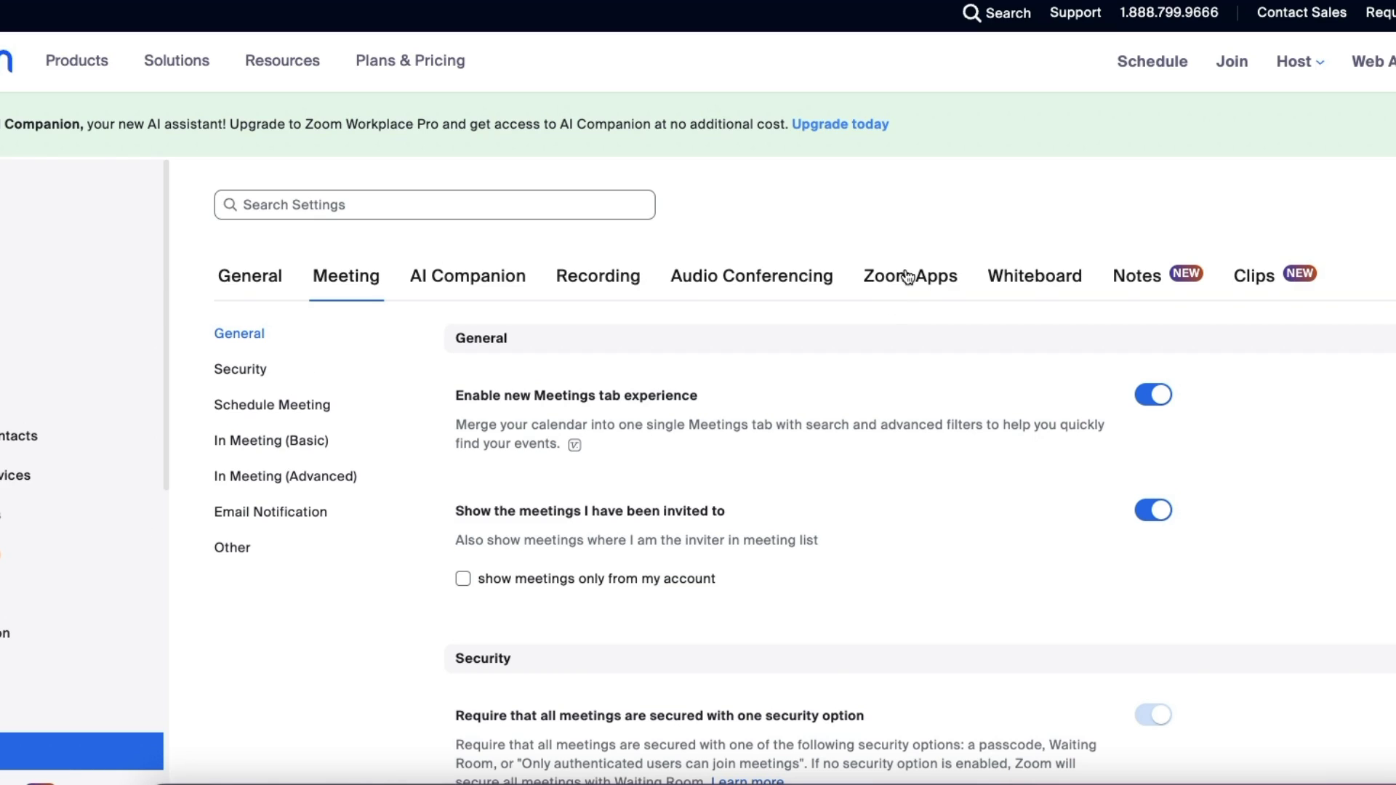
click(907, 277)
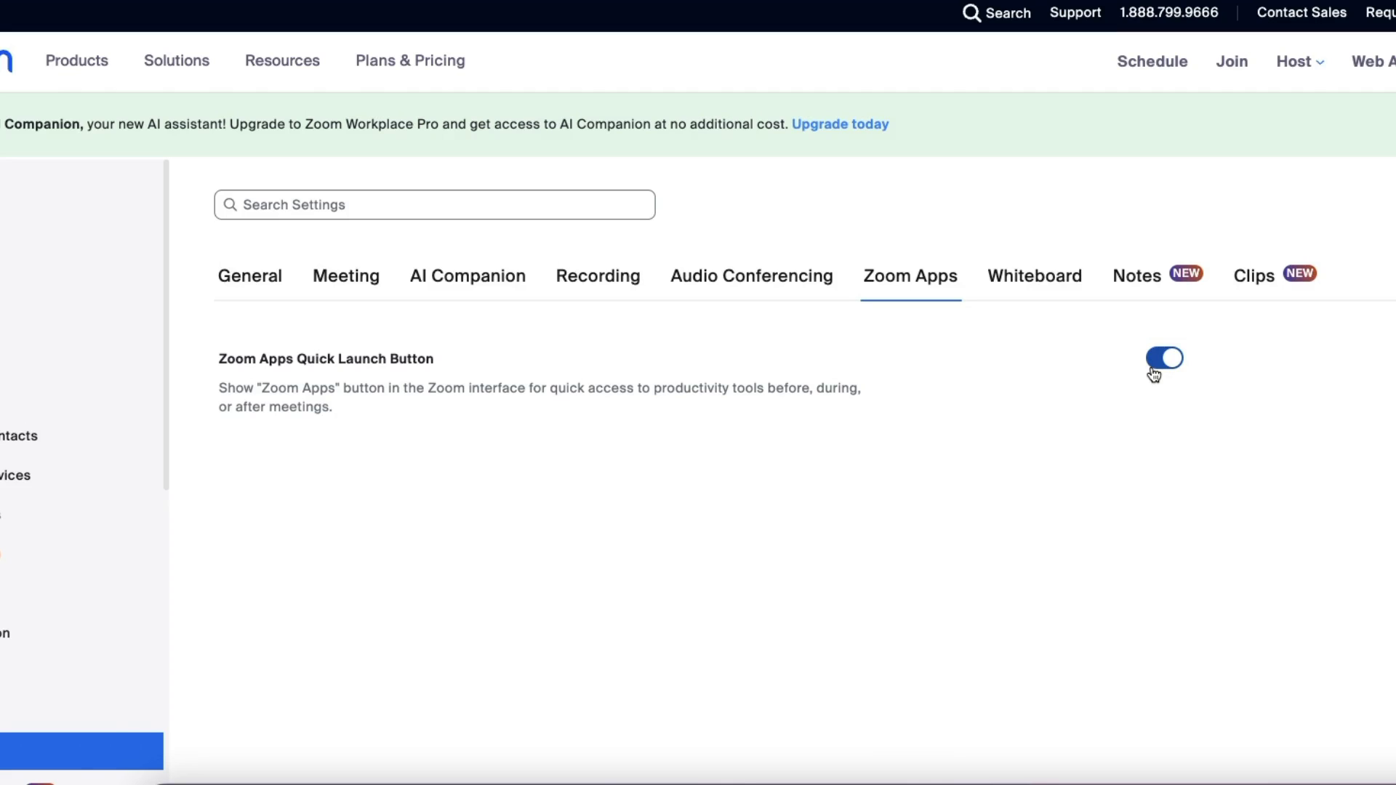
- Launch the Personal Room meeting from its invite link in the Zoom desktop app and adjust the meeting window's position
click(7, 327)
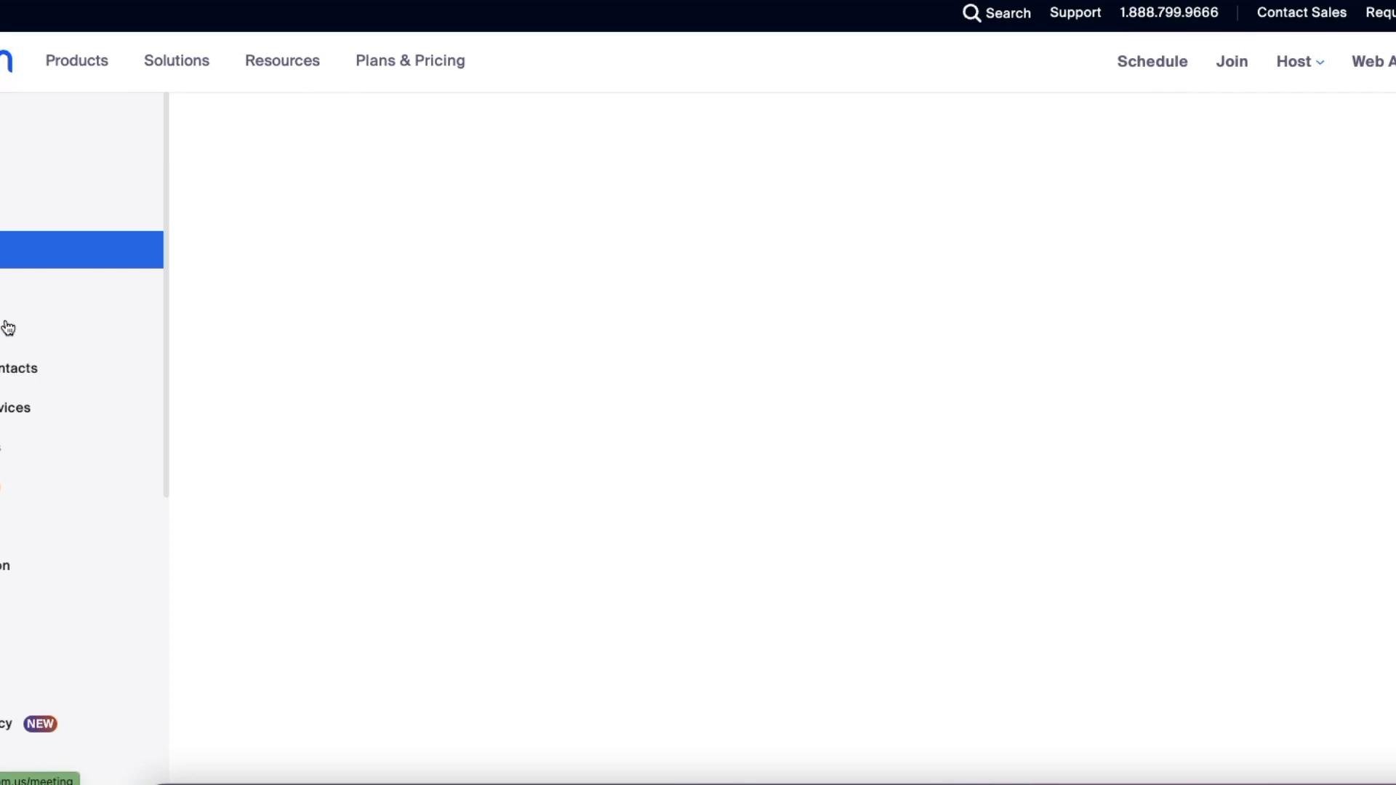
click(505, 260)
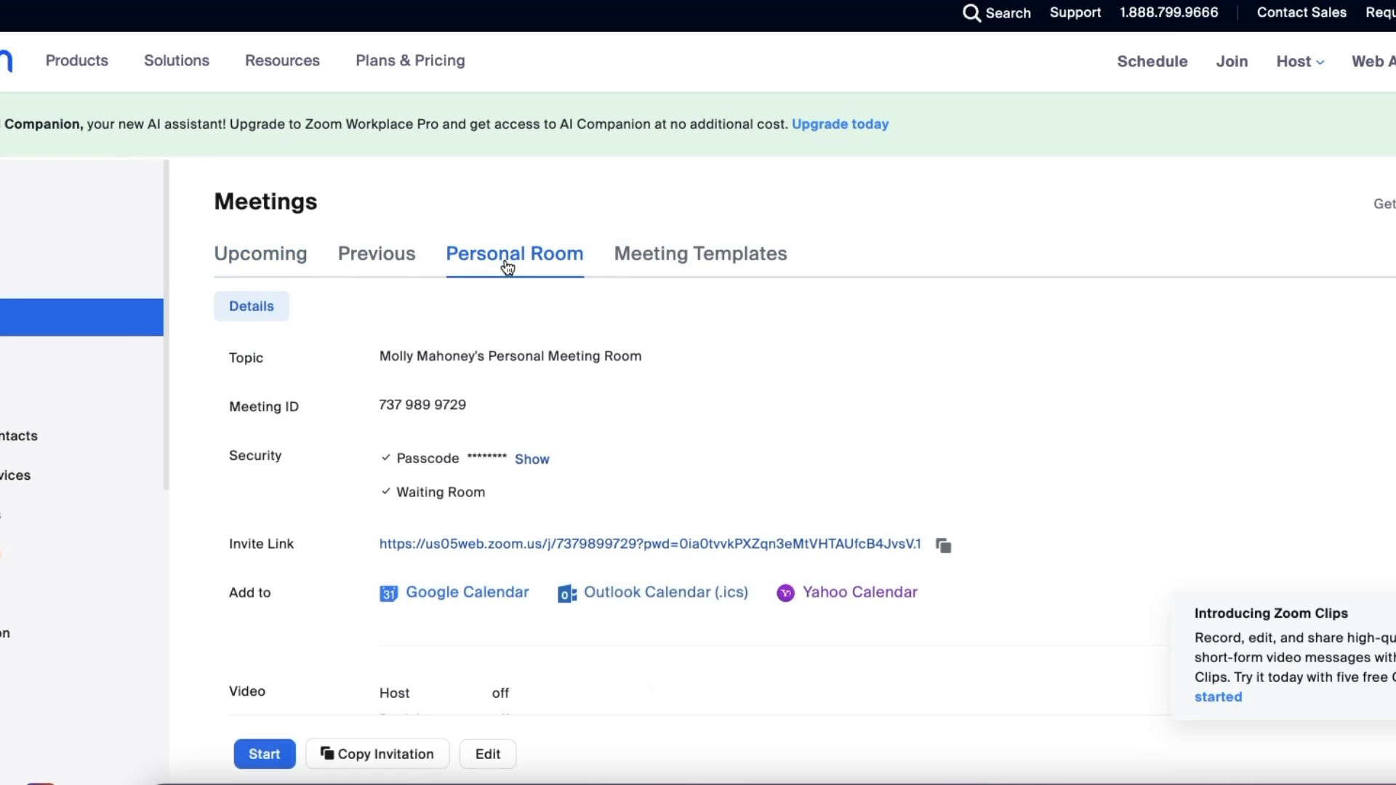
click(580, 544)
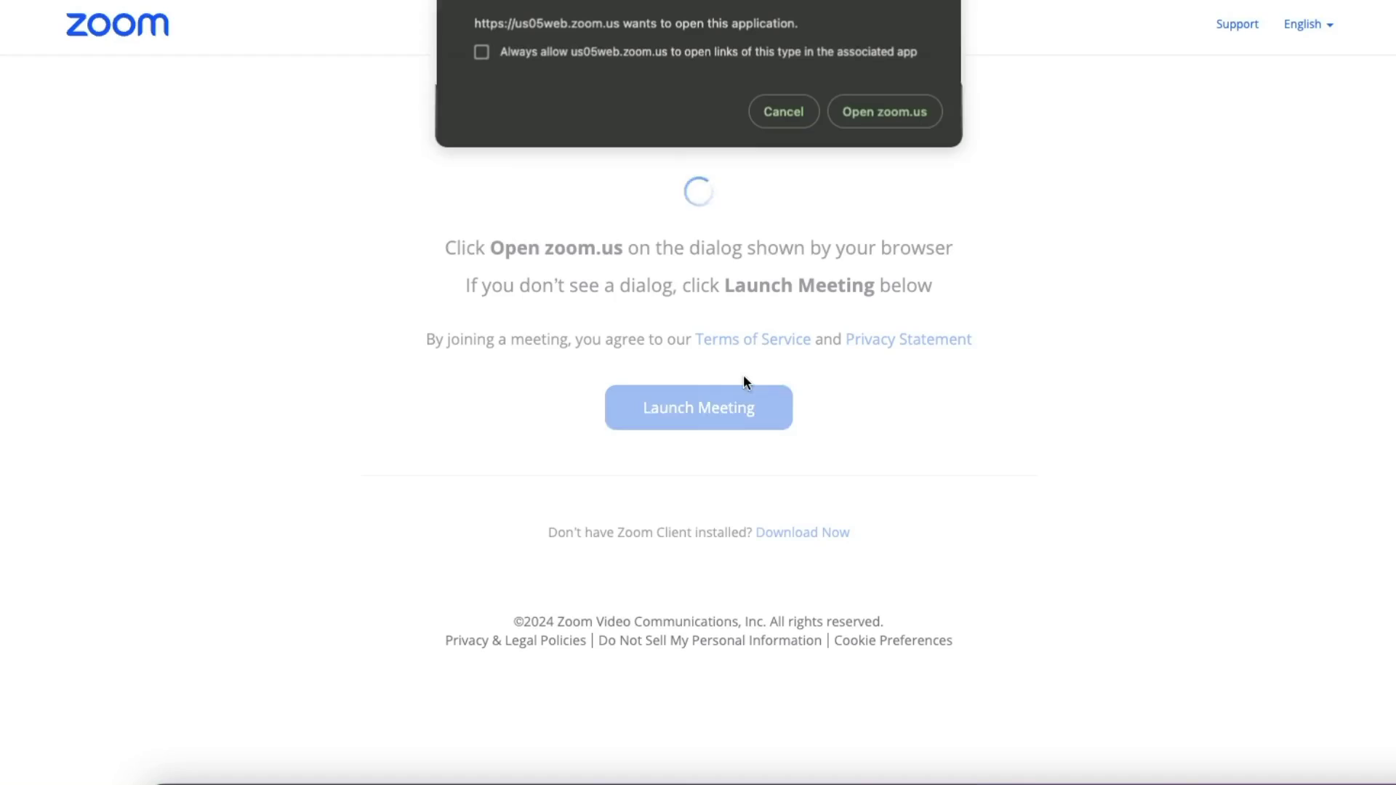
click(884, 112)
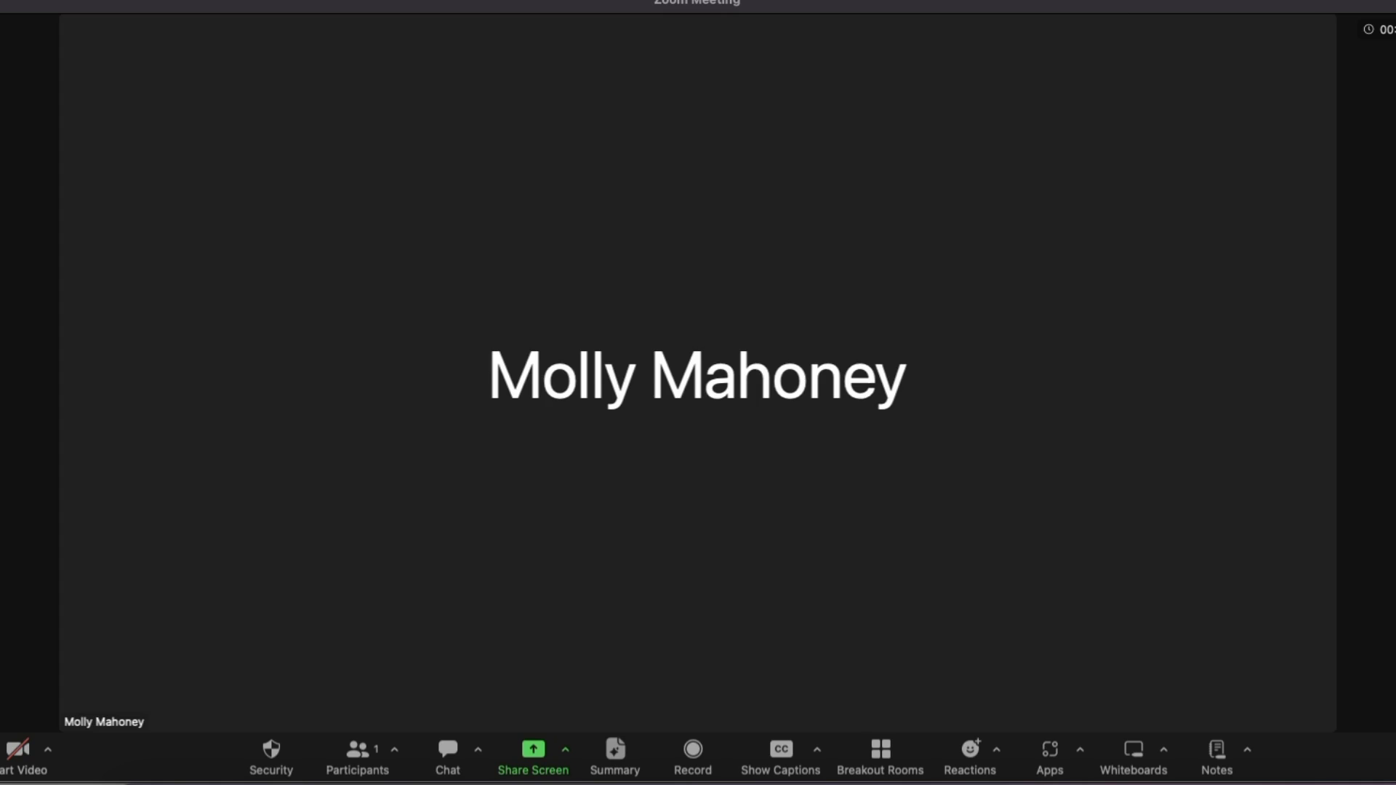
drag(1118, 0, 1118, 0)
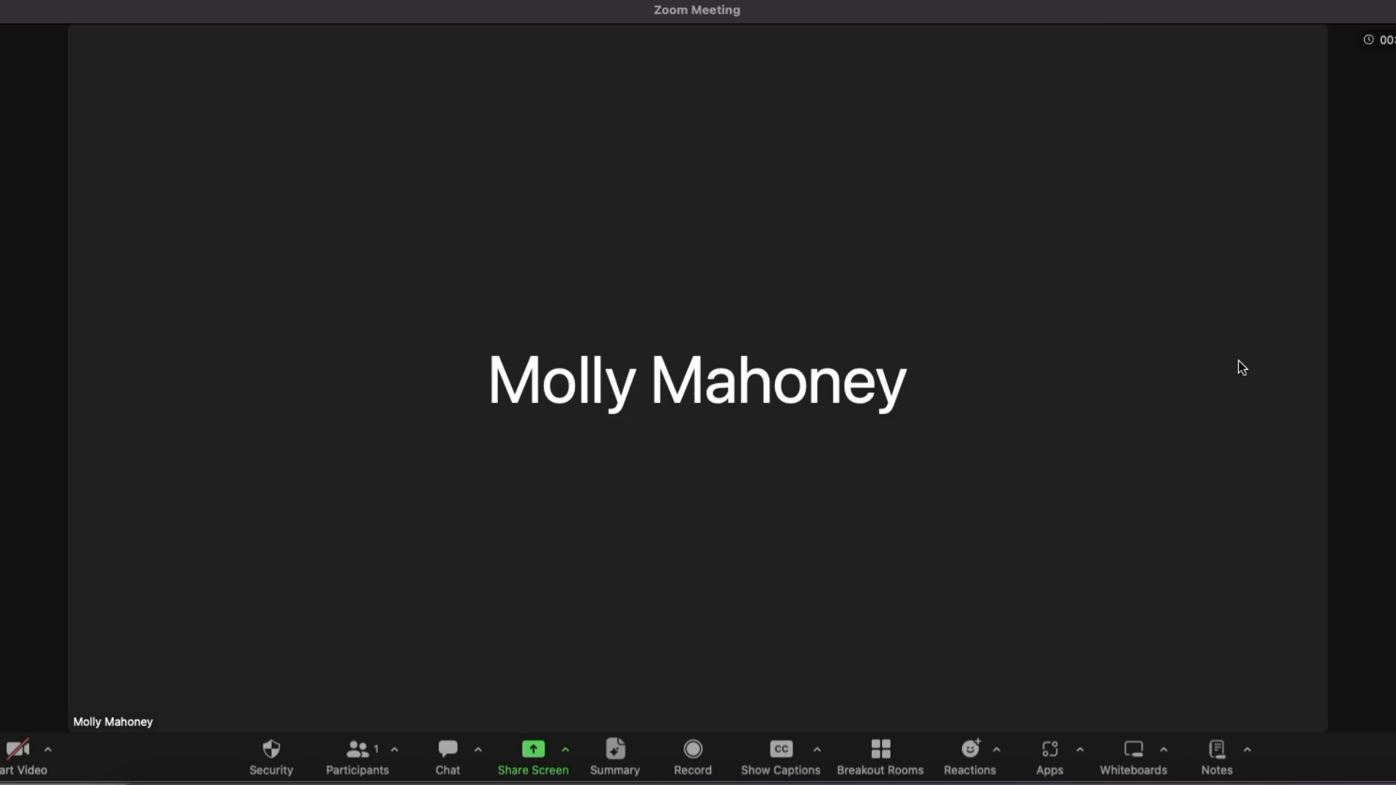
- Search the meeting's available apps for "live" and open the Live Streaming app
click(1050, 762)
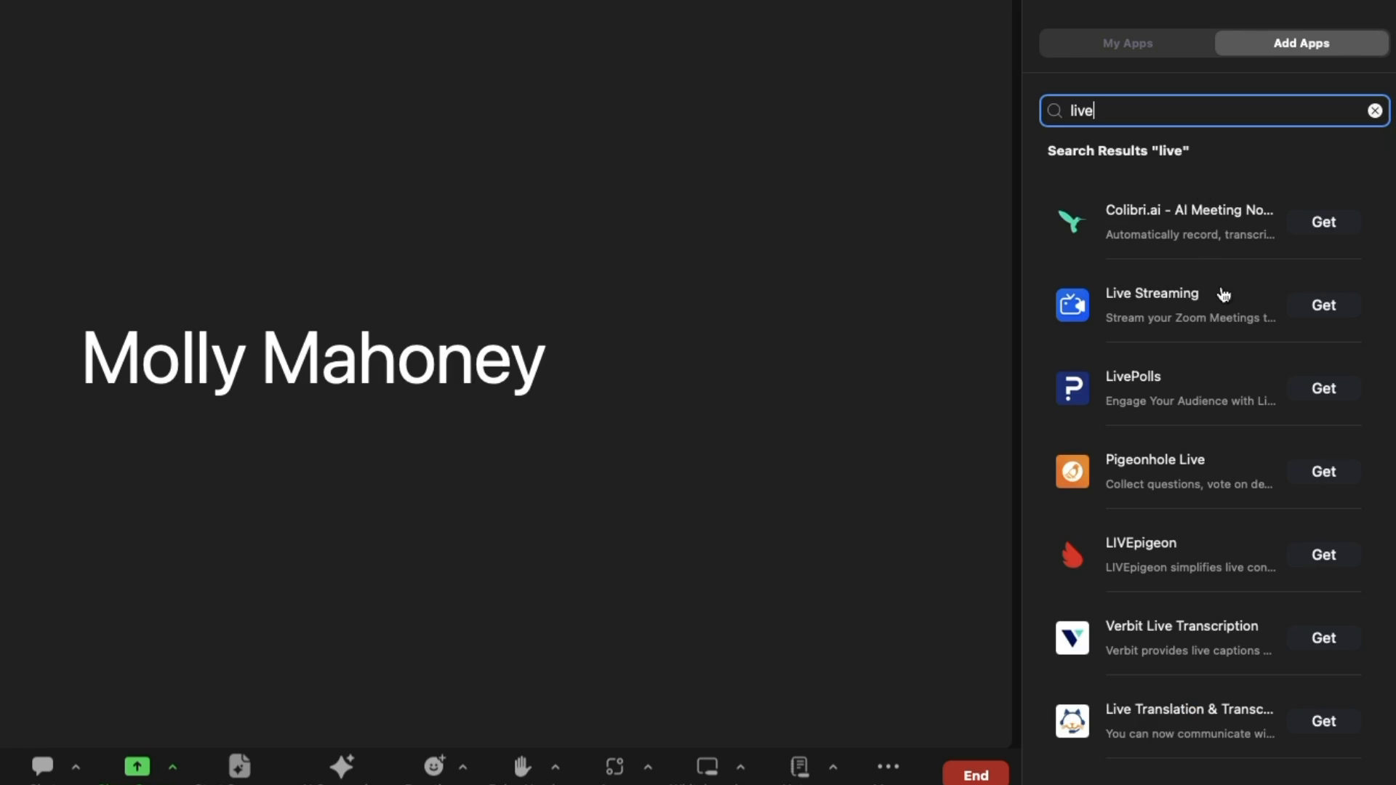
click(1089, 46)
click(1187, 176)
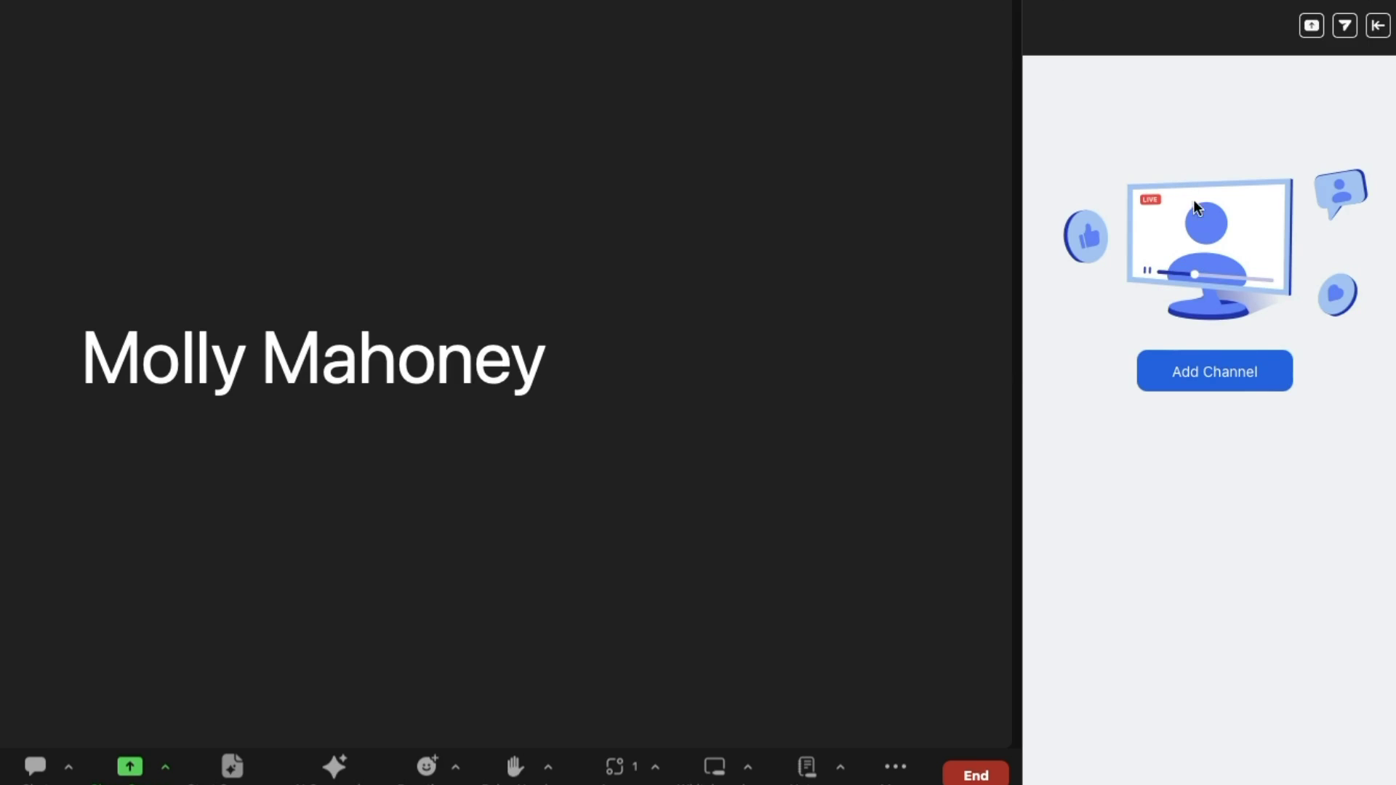
- Start adding a Custom channel and go through its Stream Label, Stream Key and Stream RTMP URL fields
click(1181, 374)
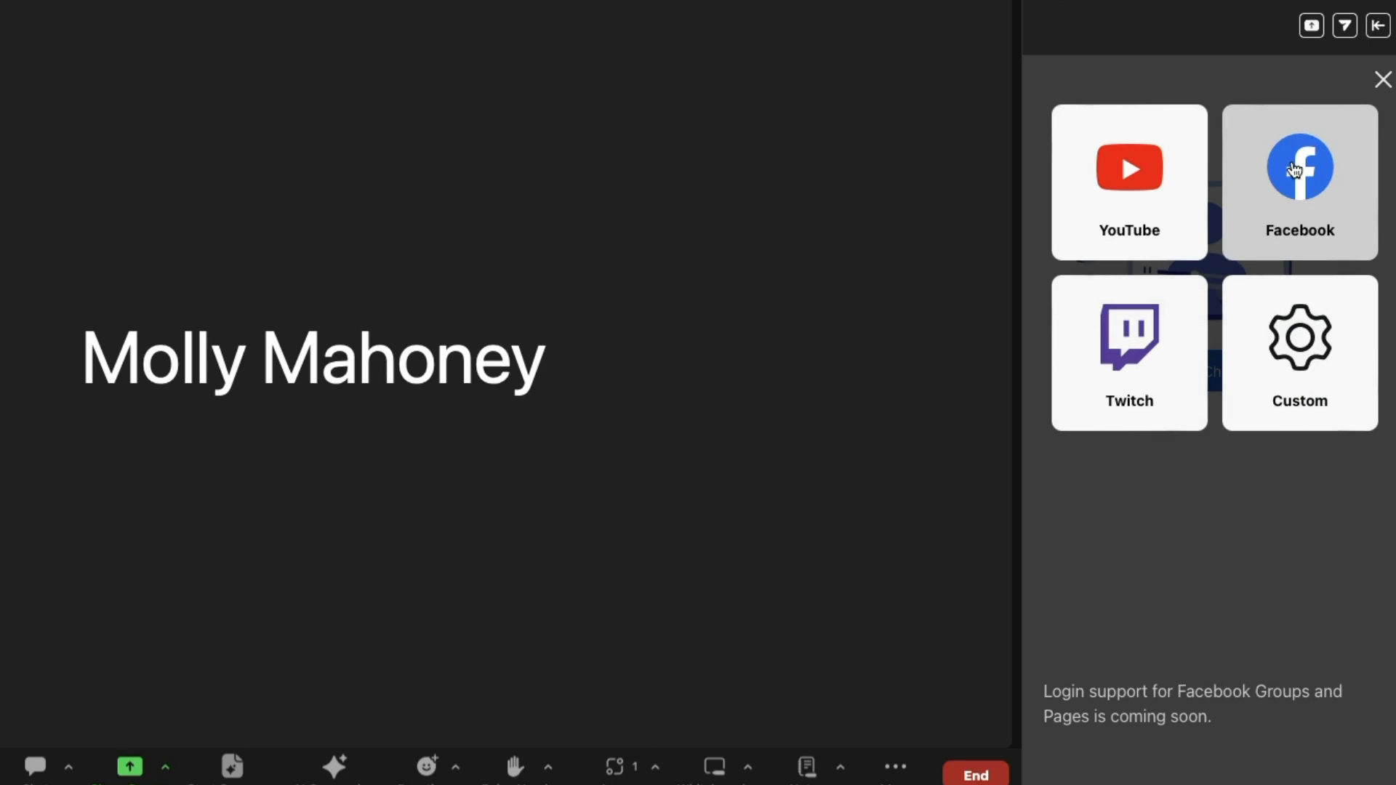
click(1306, 324)
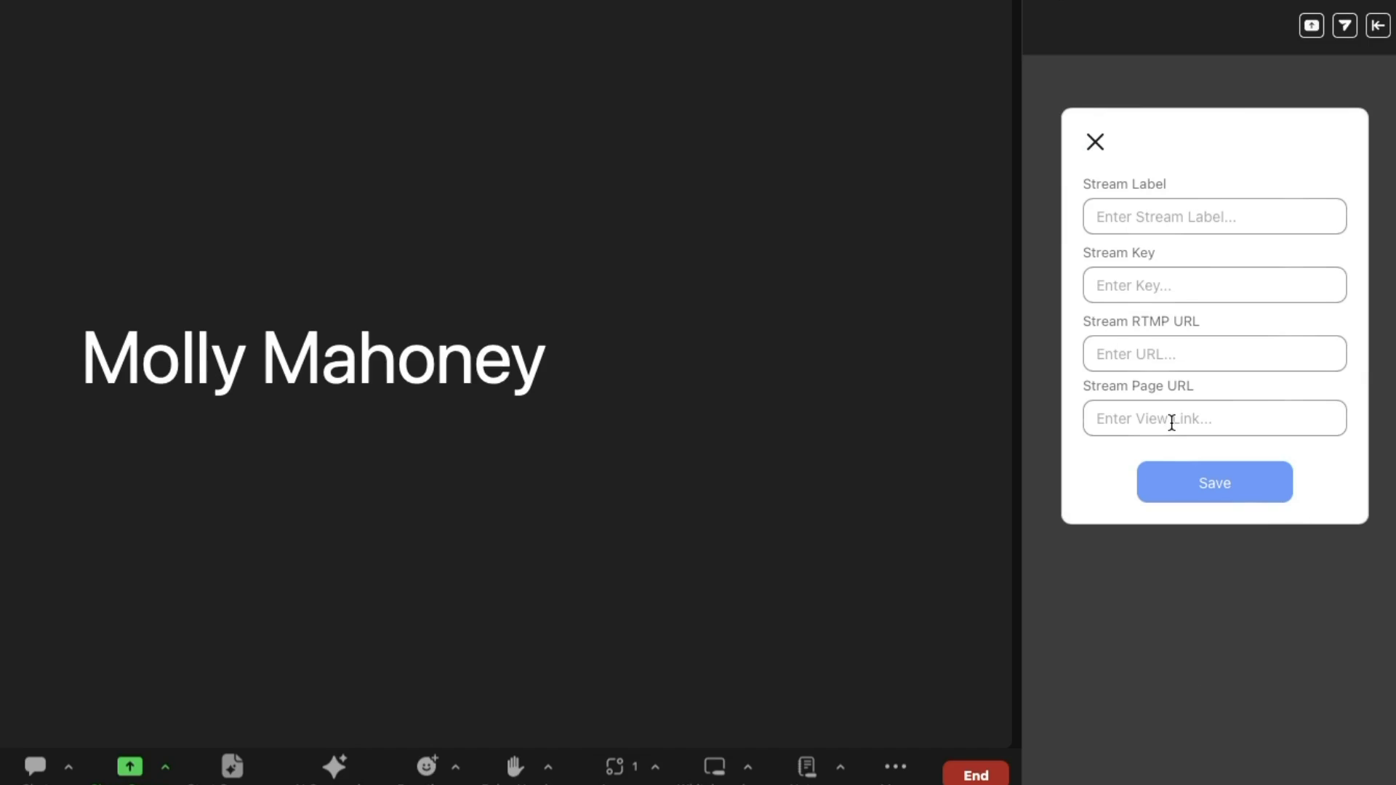
click(1145, 217)
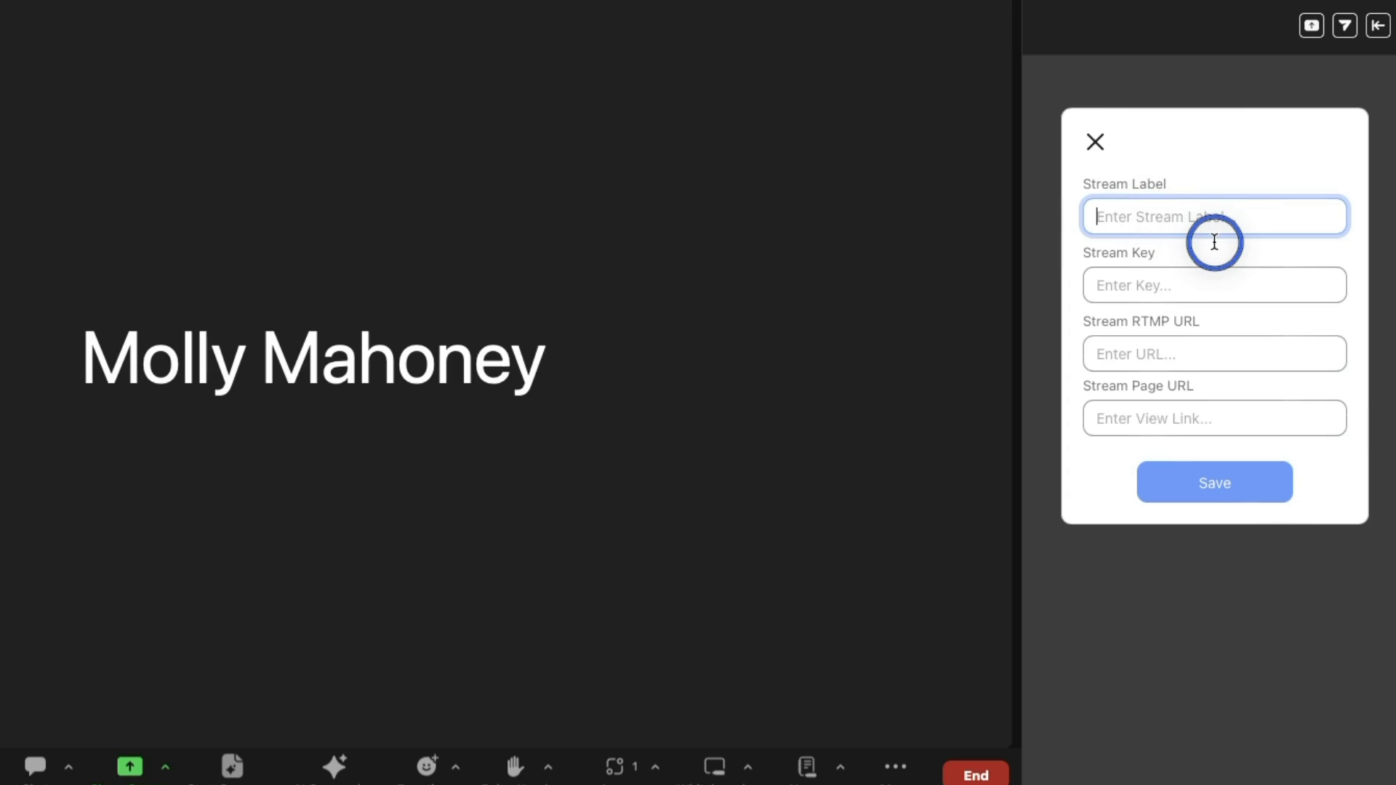
click(1156, 284)
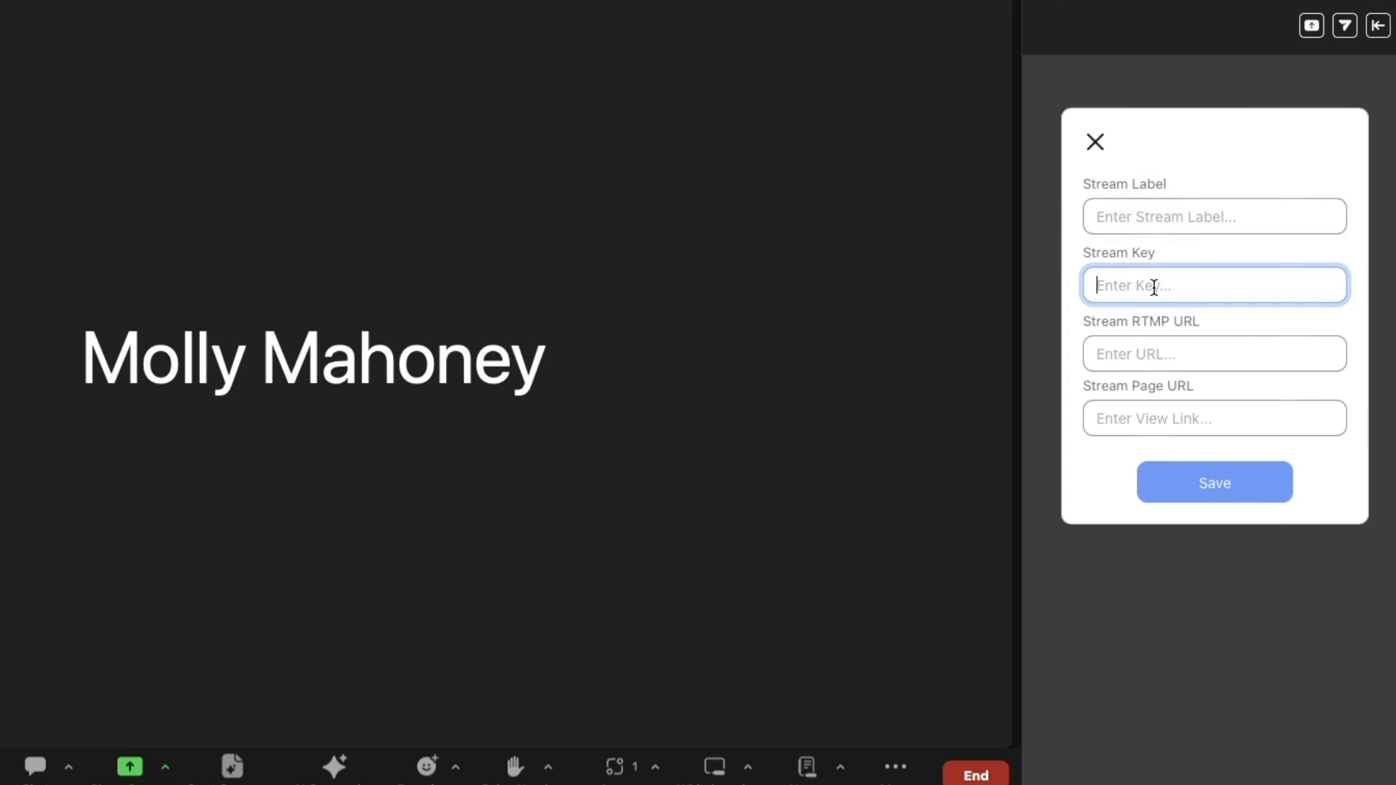
click(1146, 357)
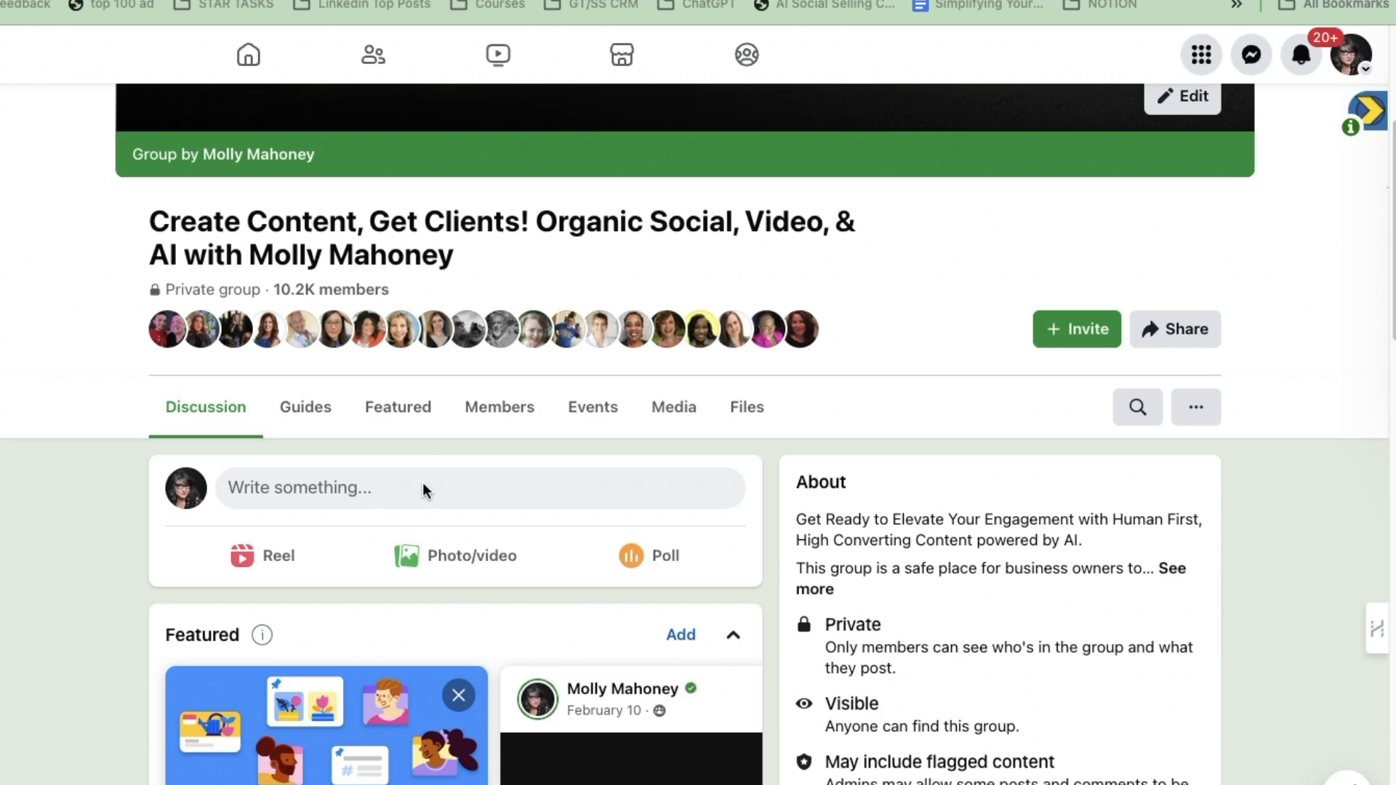
- Switch to the Facebook group and start a live video from a new group post
click(476, 494)
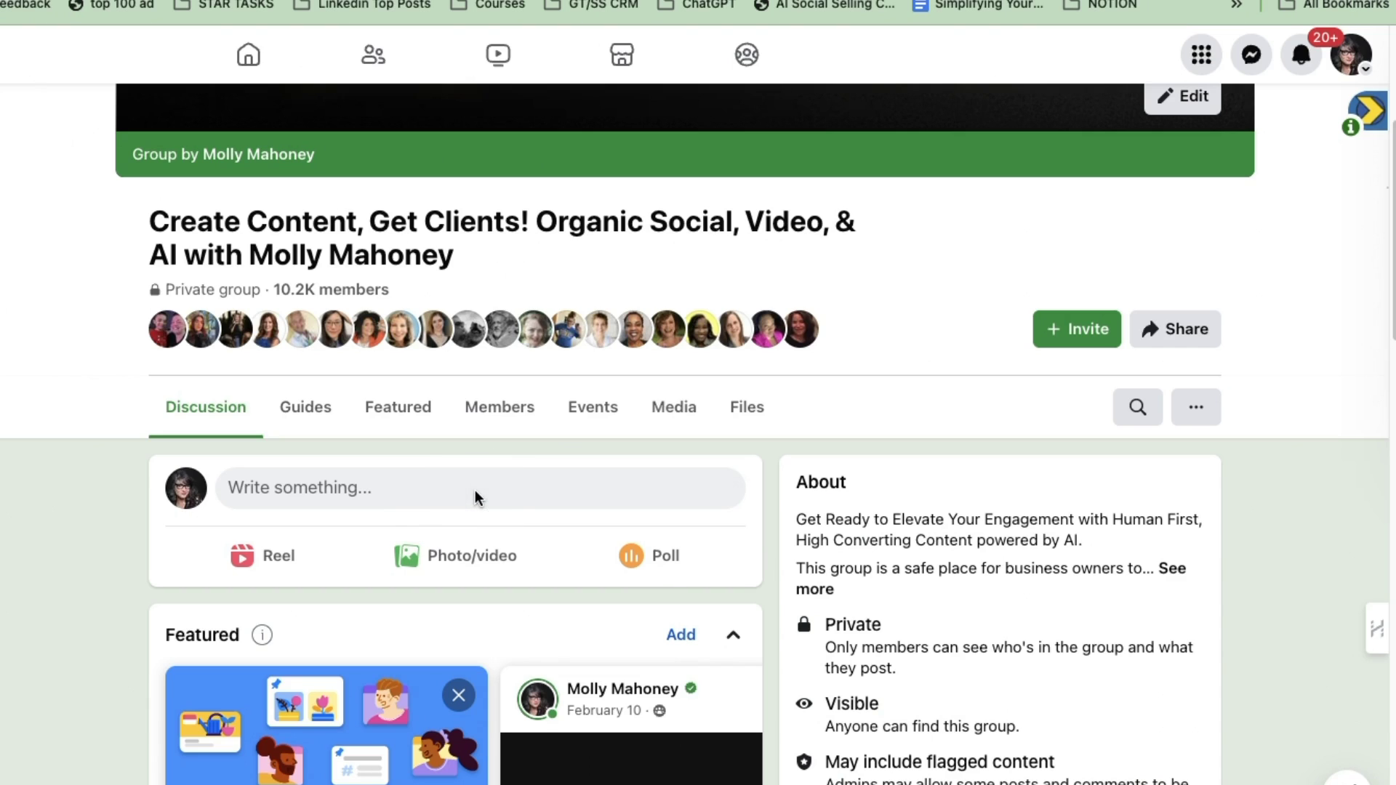
click(474, 487)
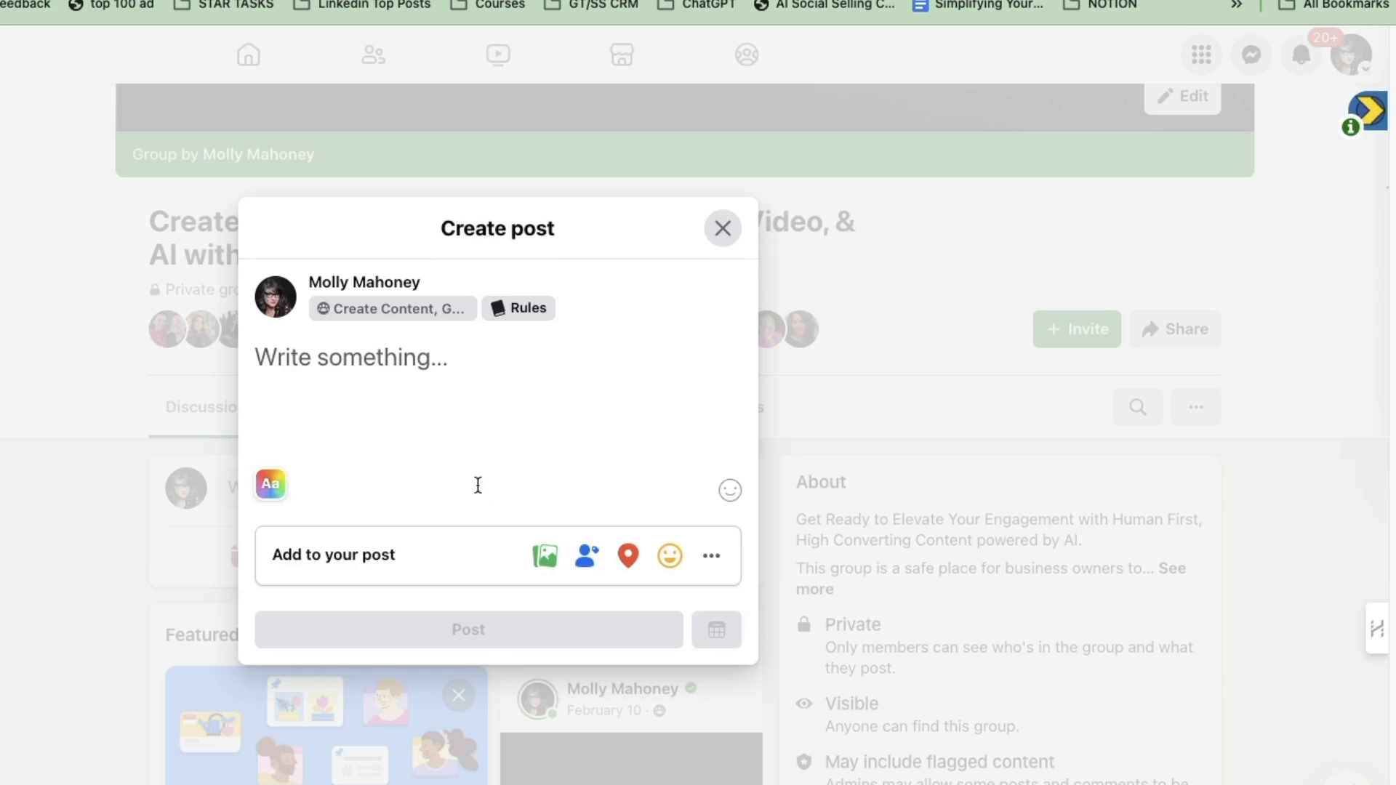
click(712, 557)
click(329, 546)
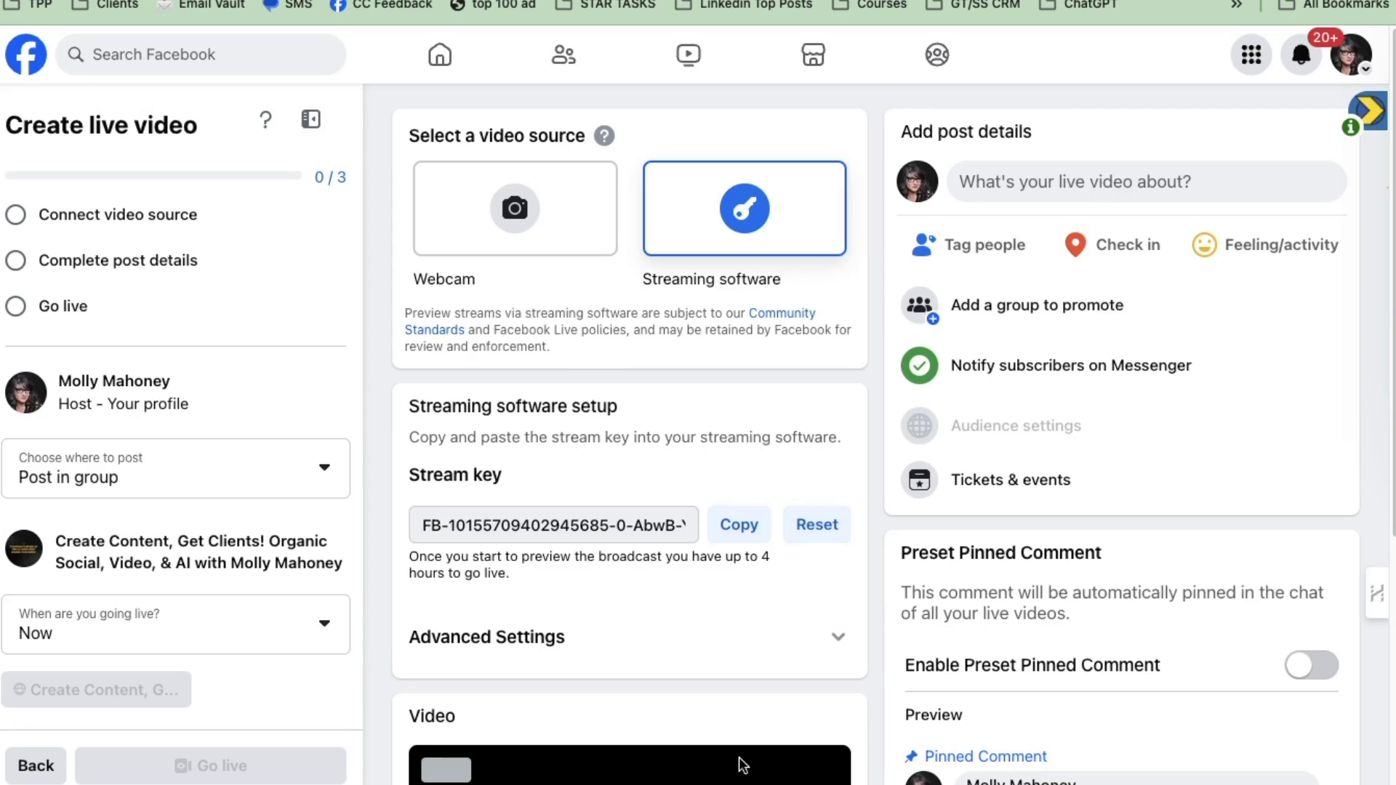
- Compare the Webcam source, select Streaming software as the video source and expand its Advanced Settings
click(570, 232)
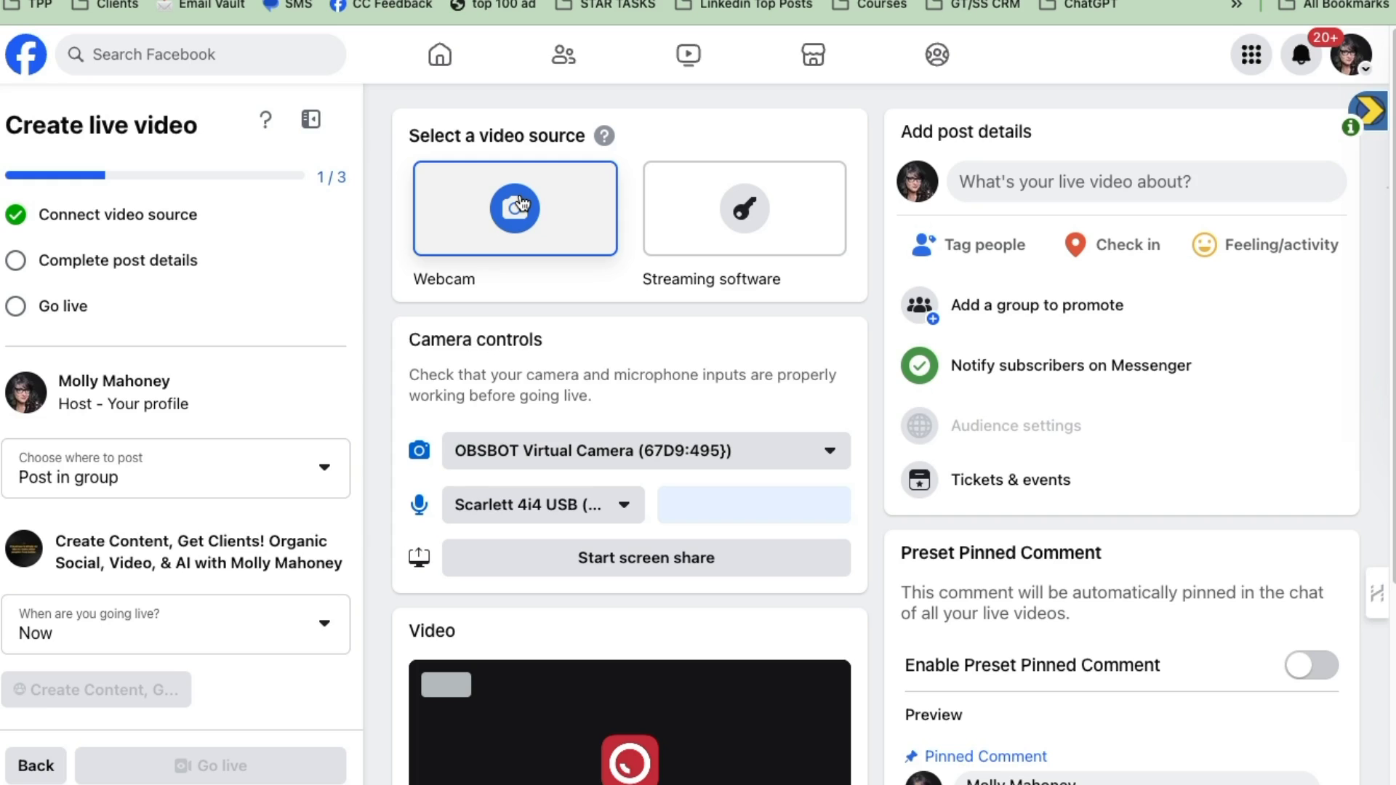
click(771, 222)
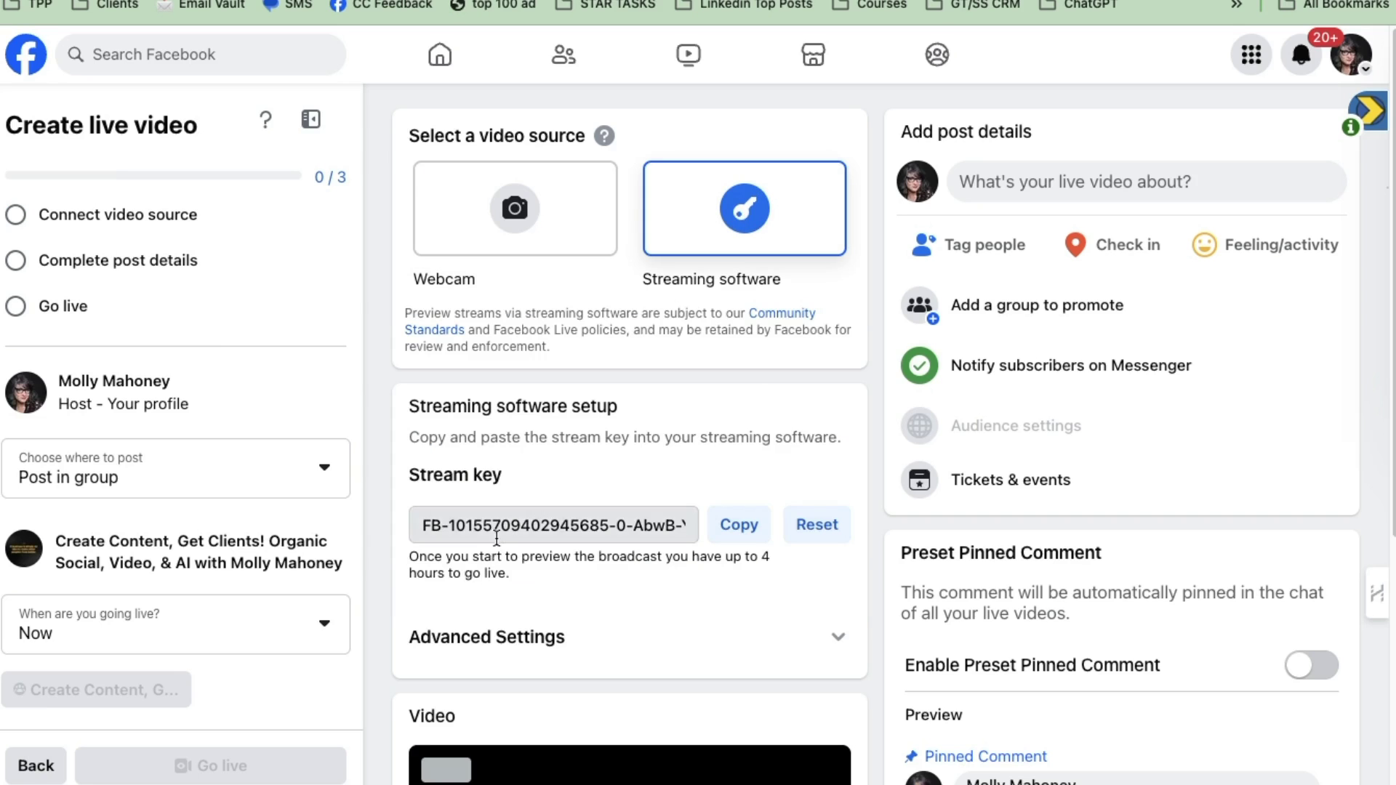
scroll(633, 553, down, 1)
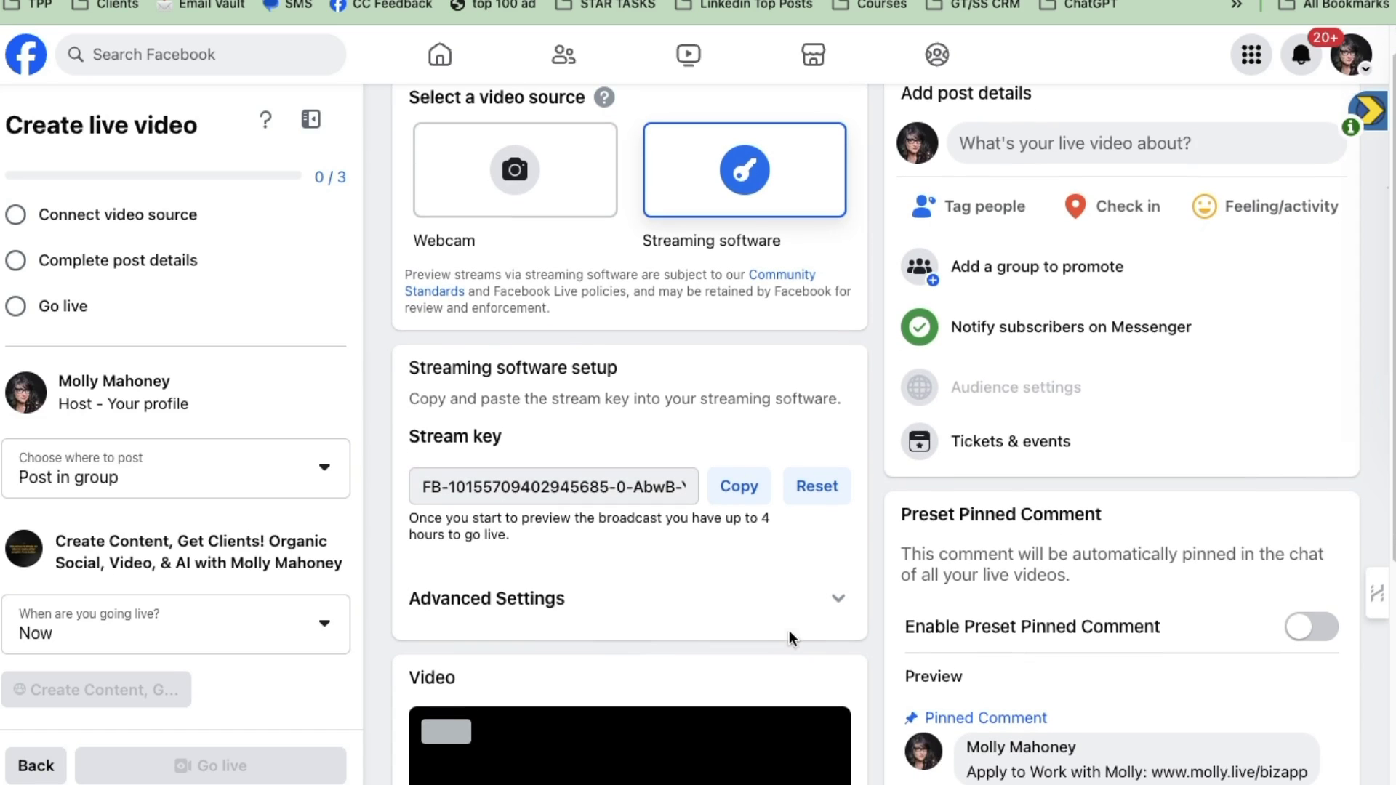
click(844, 604)
scroll(714, 602, down, 3)
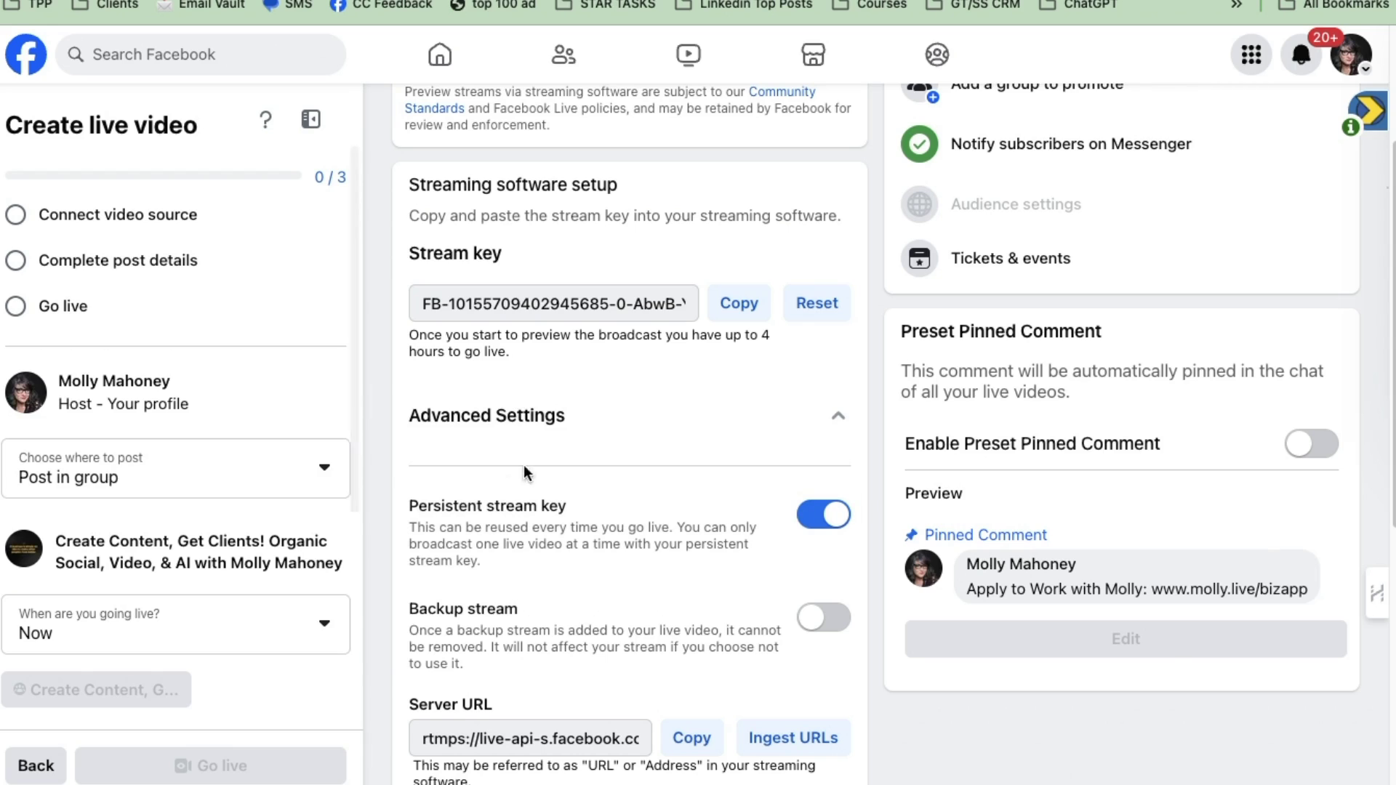
- Copy the live video's stream key and server URL for use in the streaming app
click(719, 316)
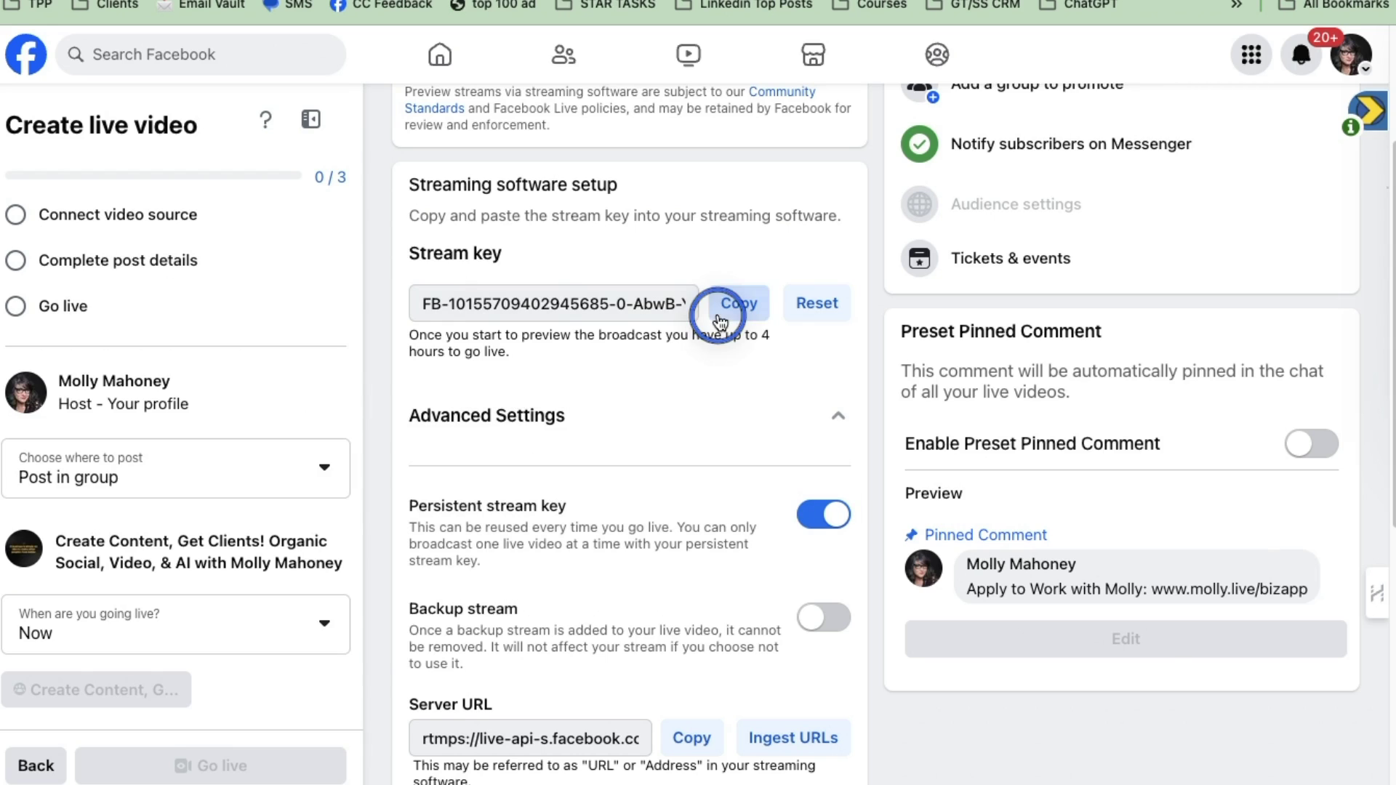
click(705, 749)
click(735, 302)
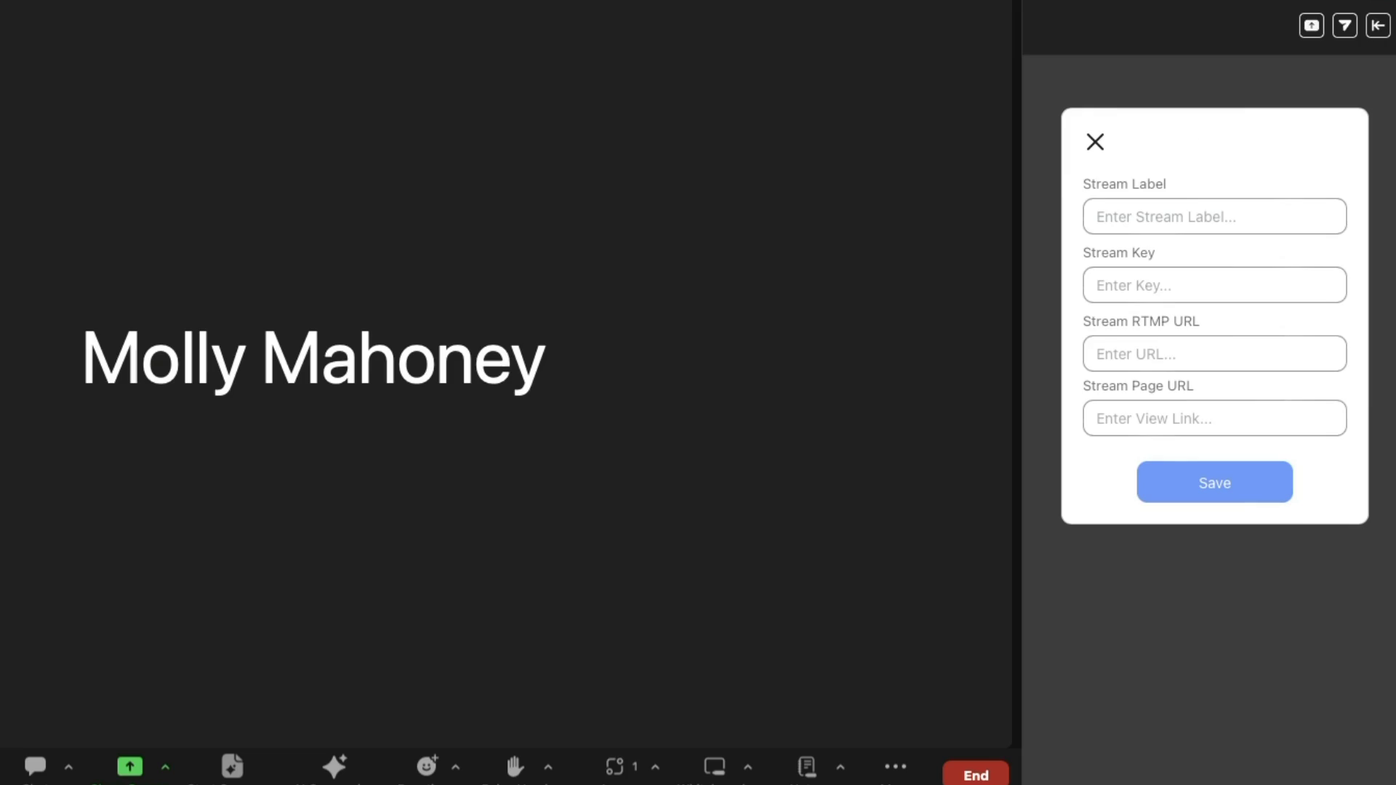
- Back in Zoom, paste the Facebook server URL as the Stream Page URL and the stream key into the Stream Key field
click(1212, 352)
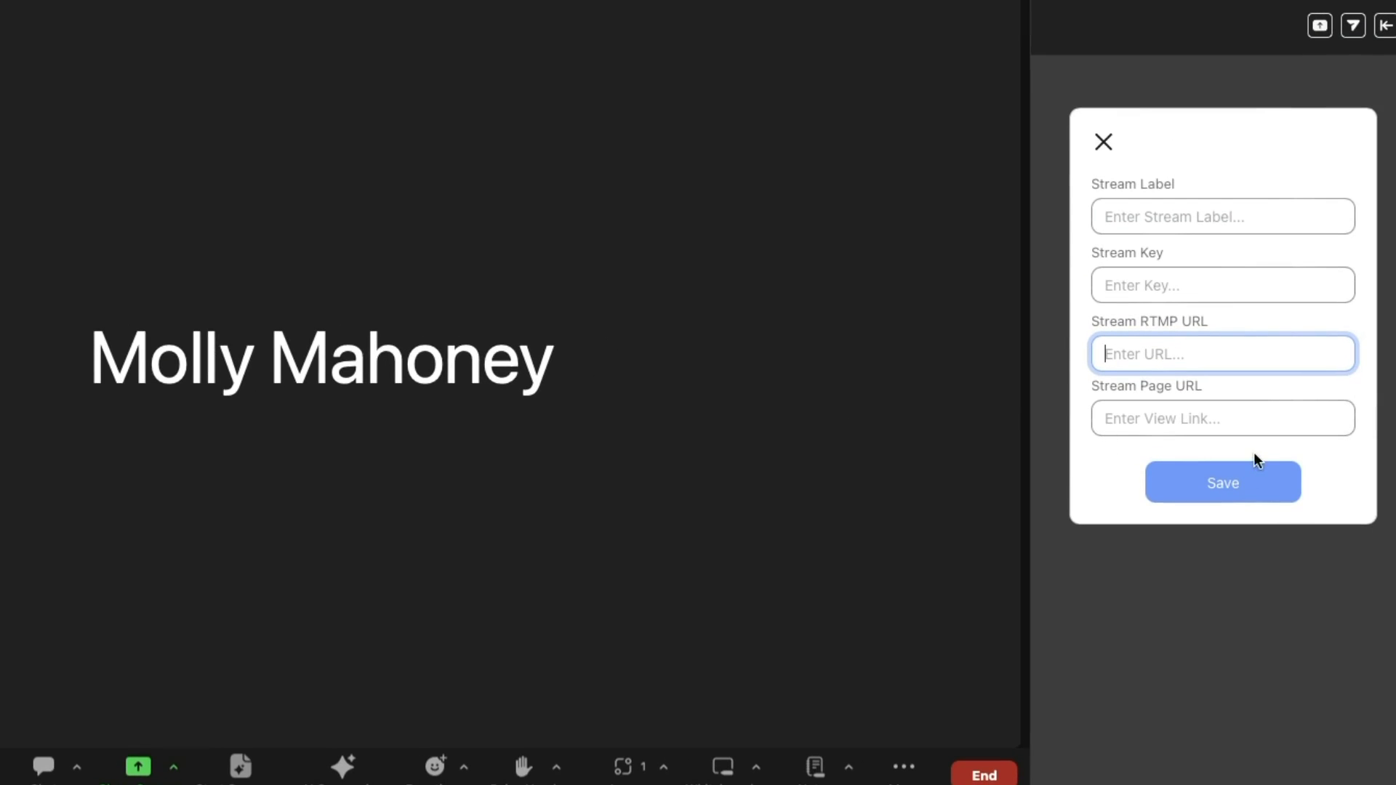
click(1188, 408)
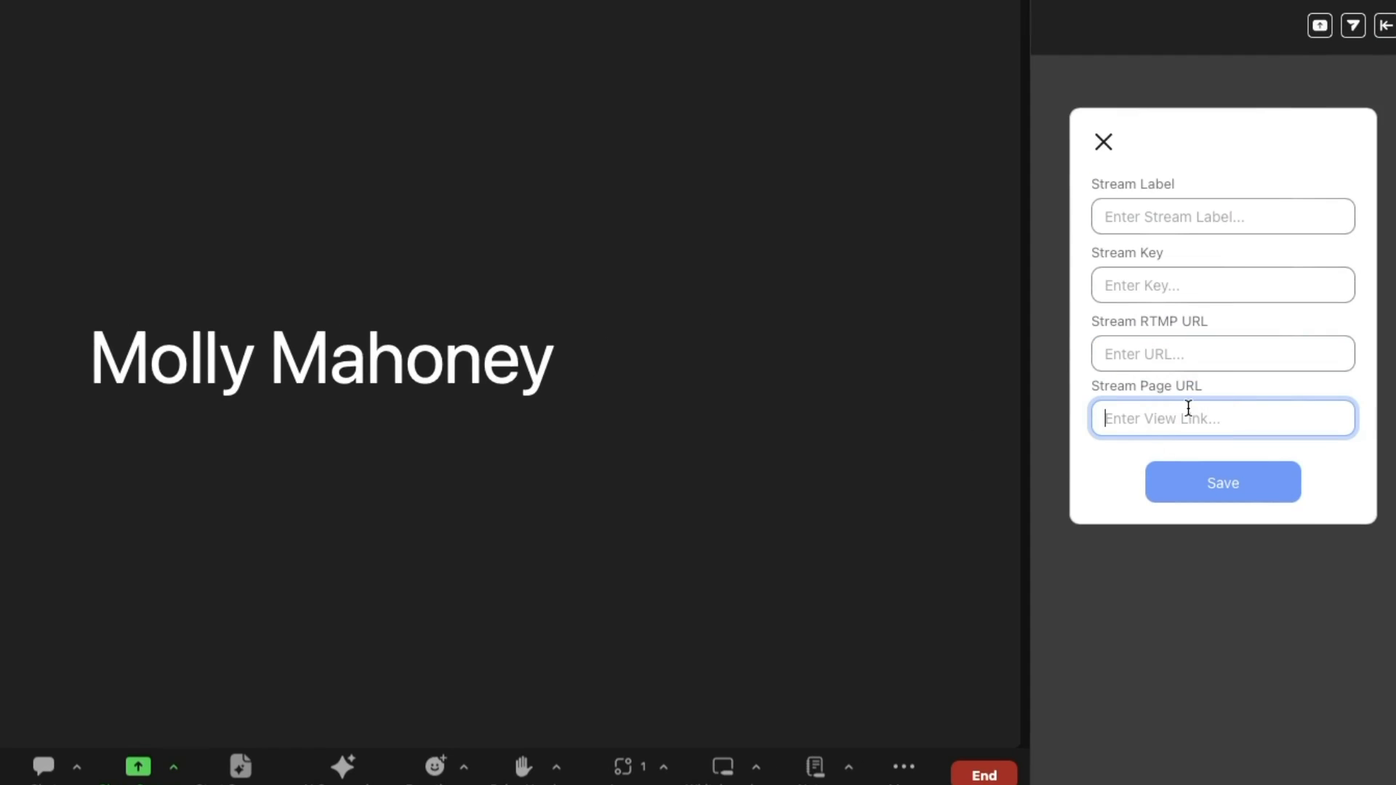
key(super+v)
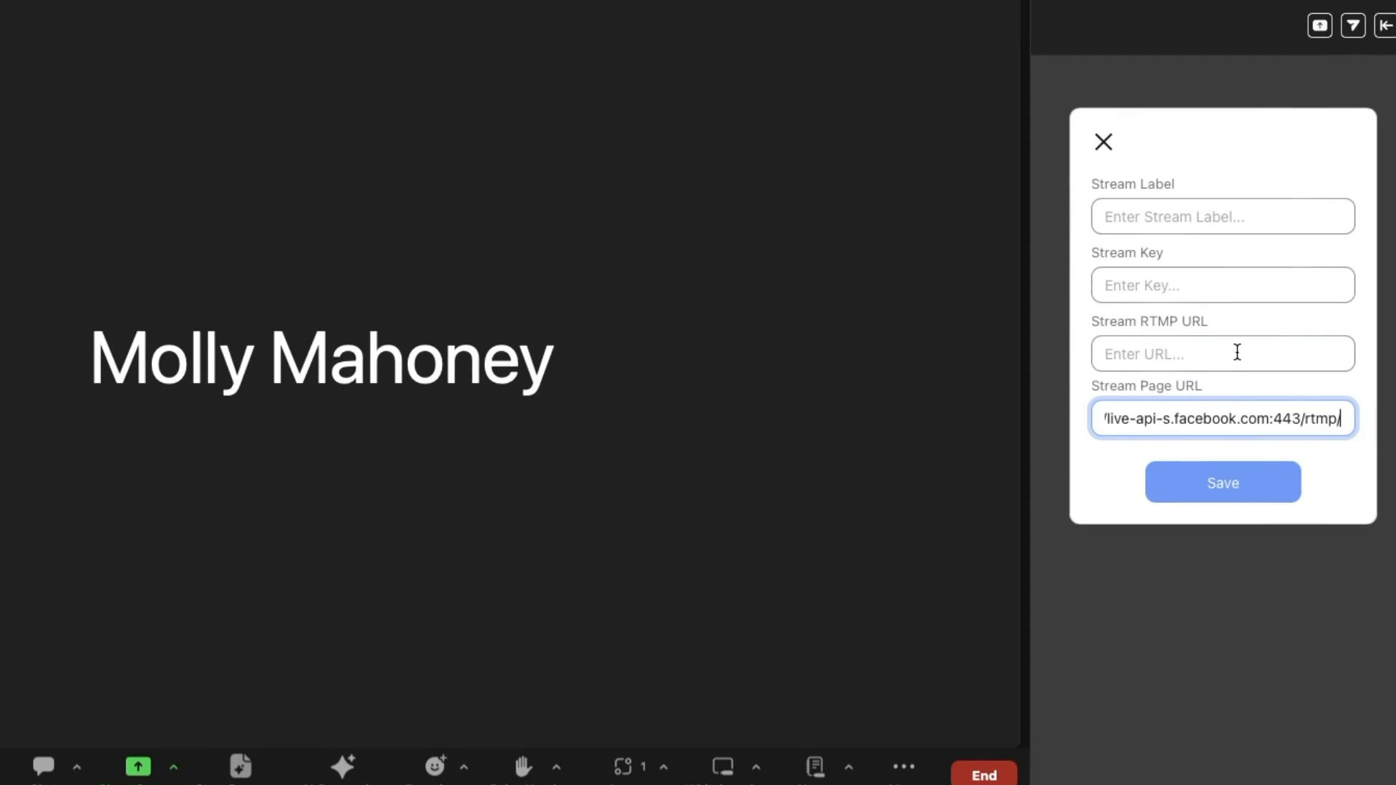
click(1249, 289)
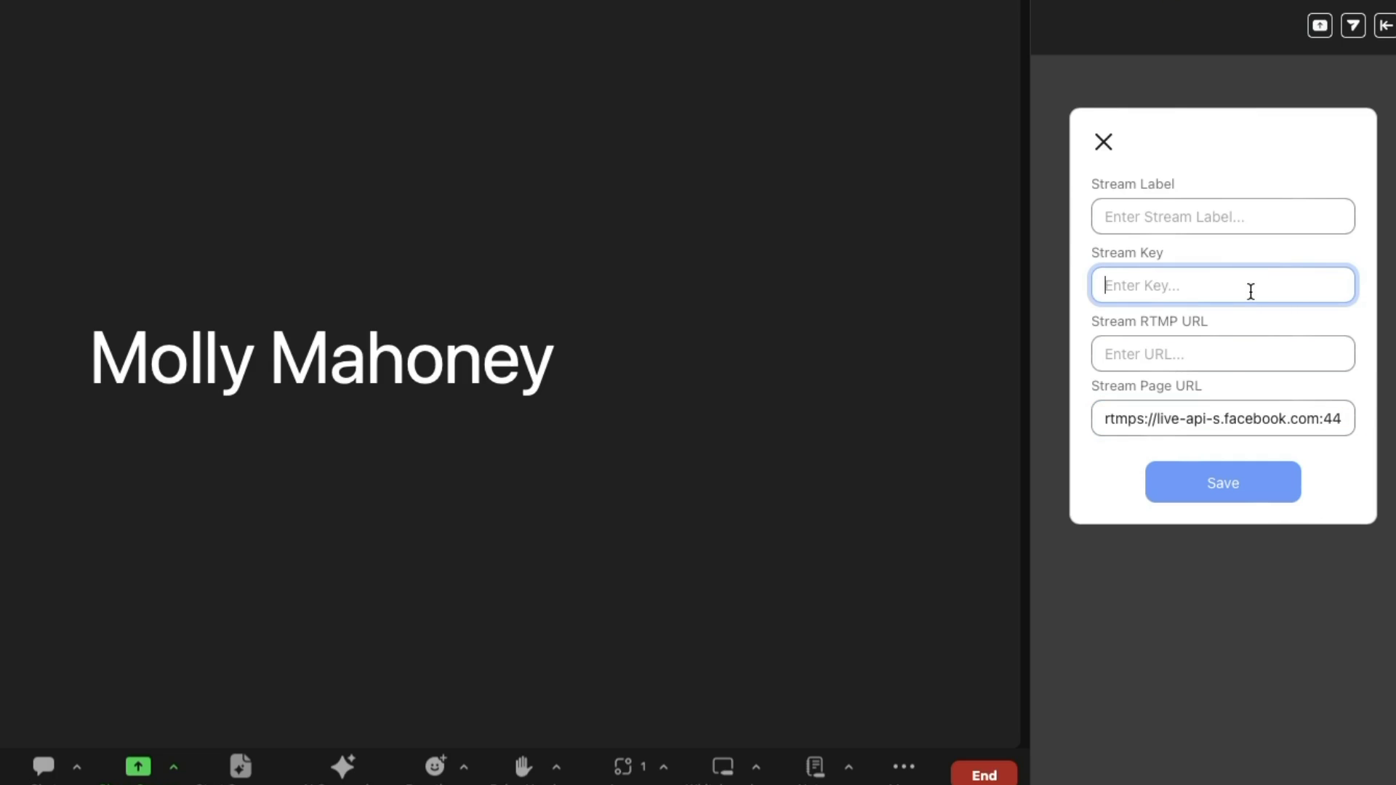
key(super+v)
- Clear the Stream Page URL and paste the rtmps://live-api-s.facebook.com:443/rtmp/ address as the Stream RTMP URL
triple_click(1313, 414)
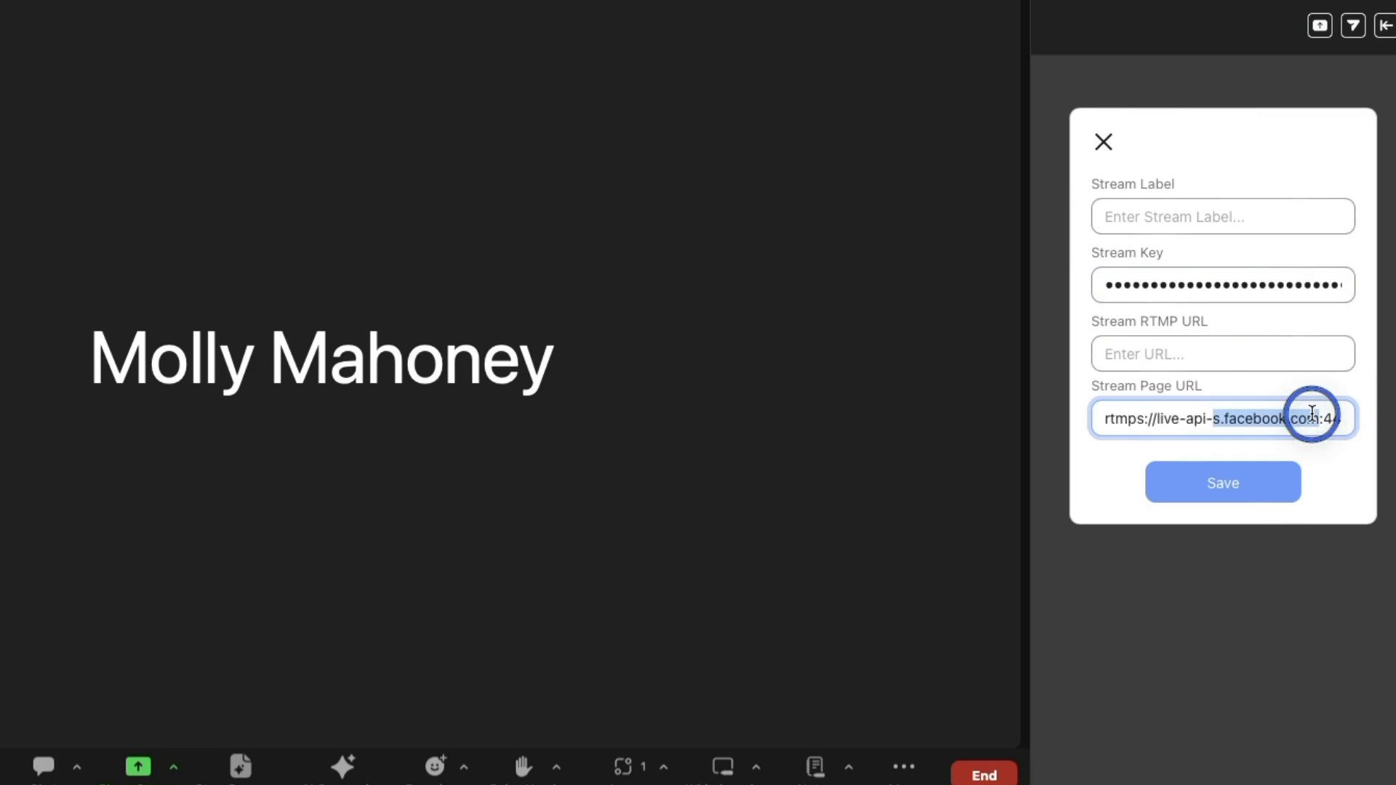
key(BackSpace)
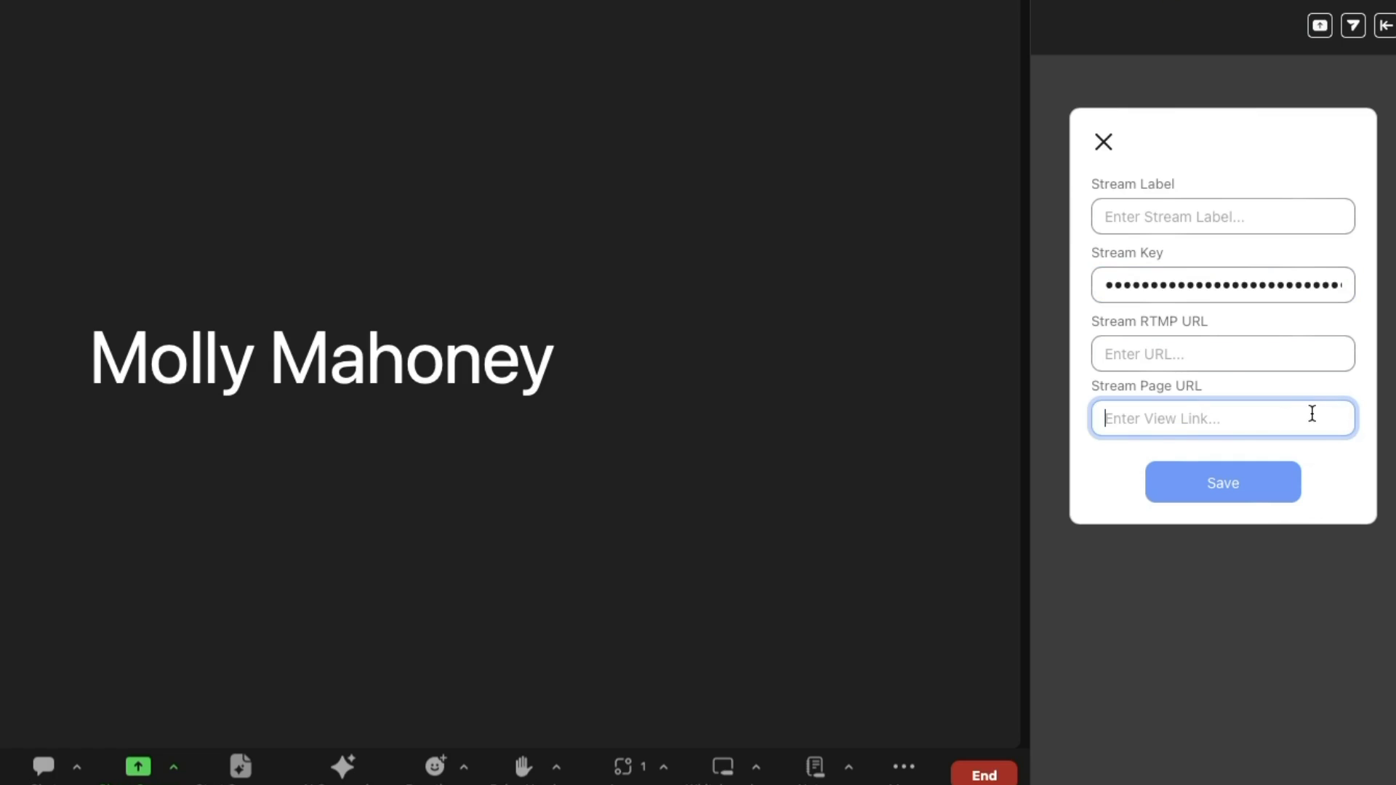
click(1311, 352)
key(super+v)
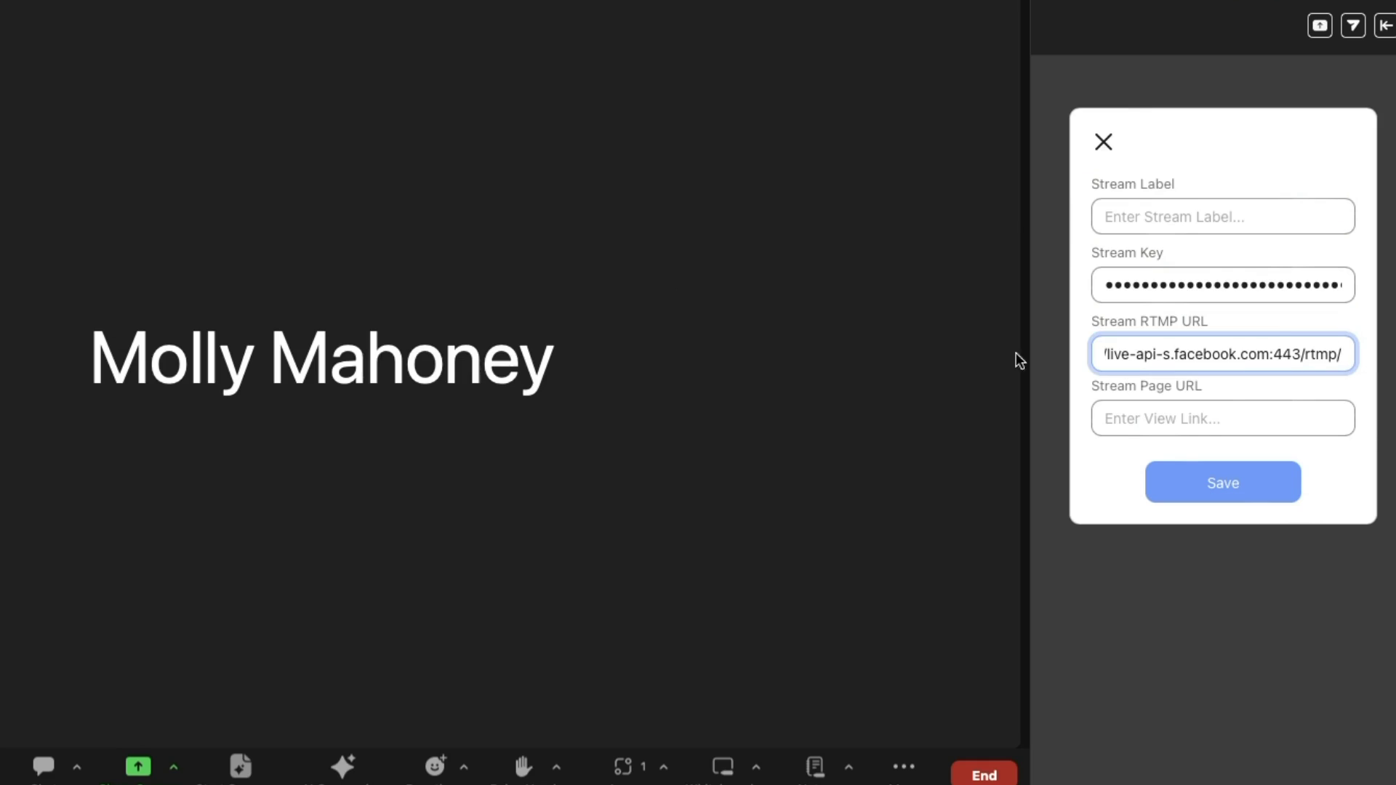
click(1221, 424)
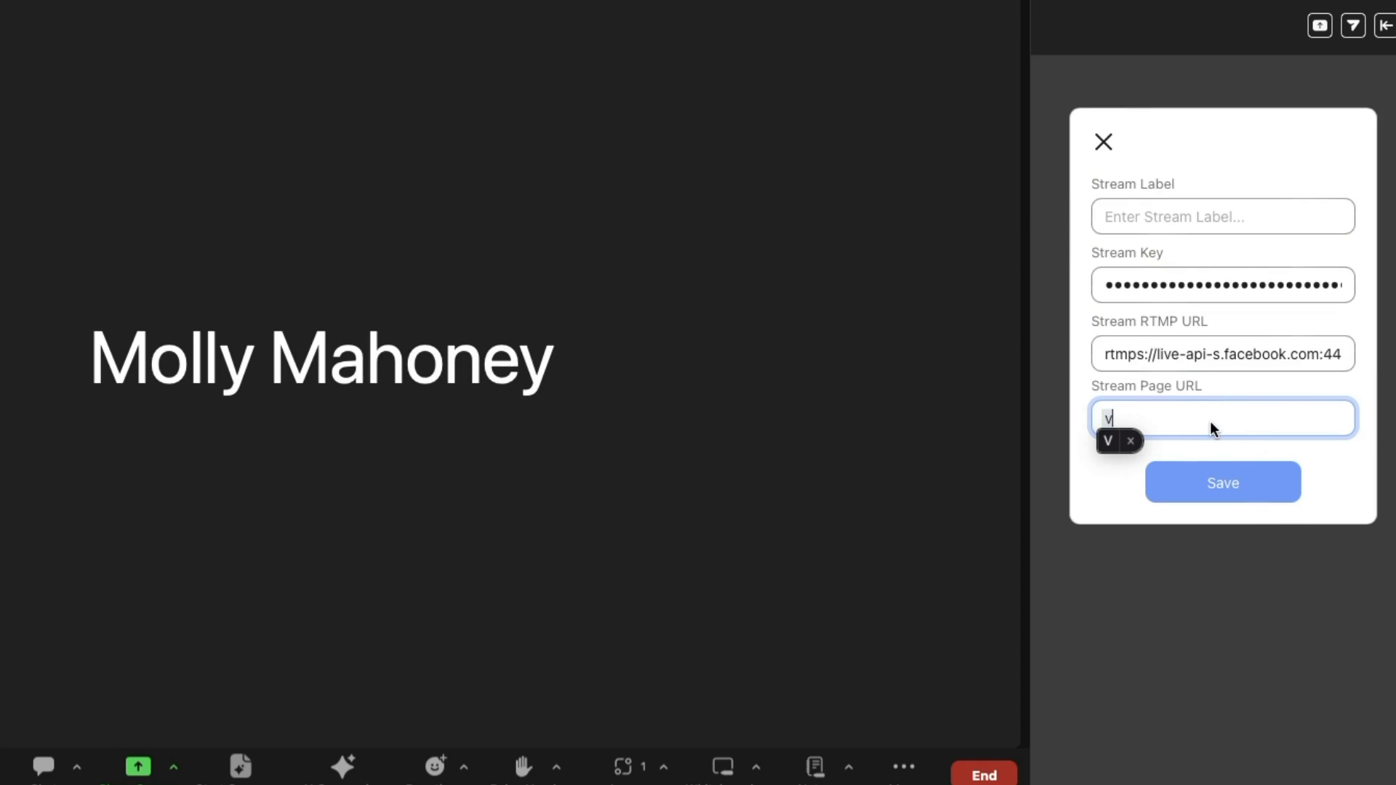
key(super+v)
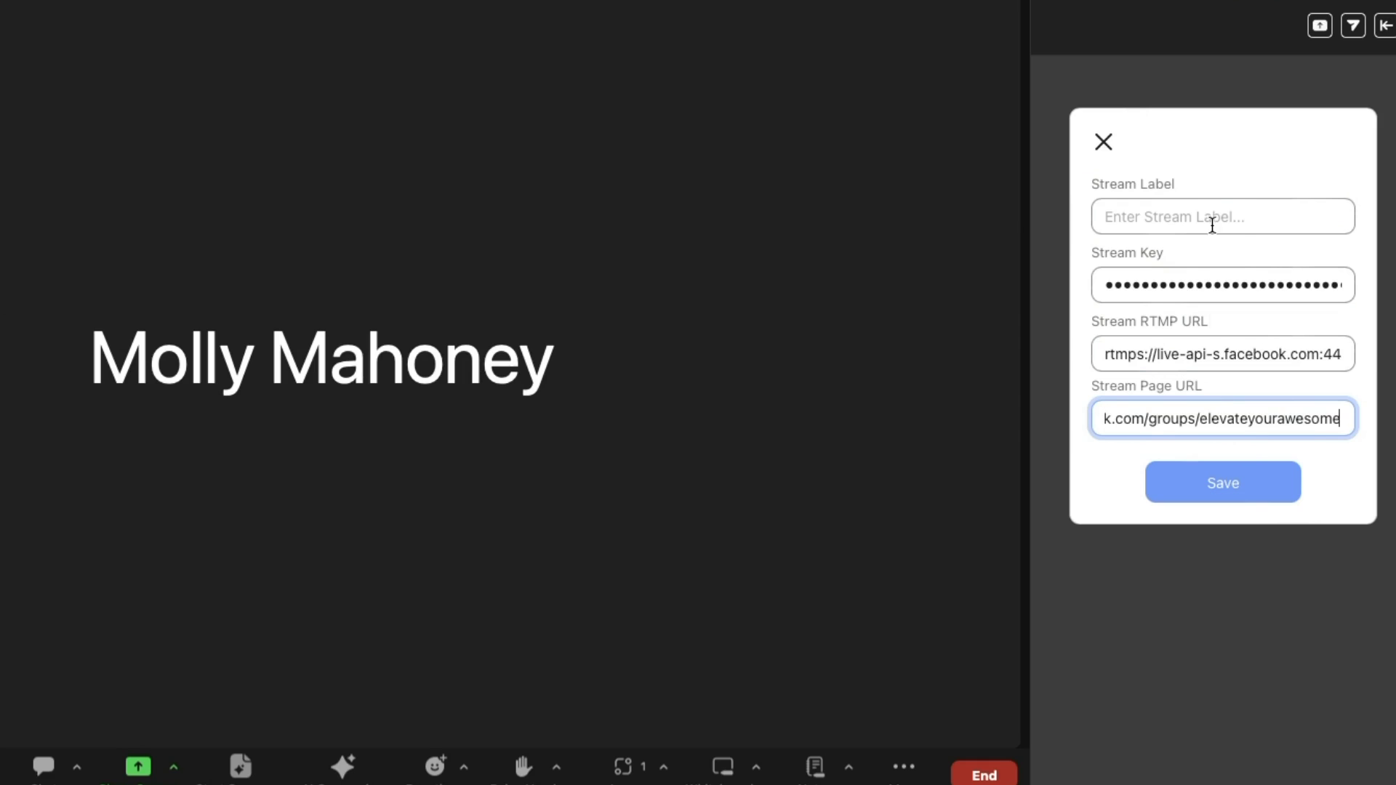
click(1216, 221)
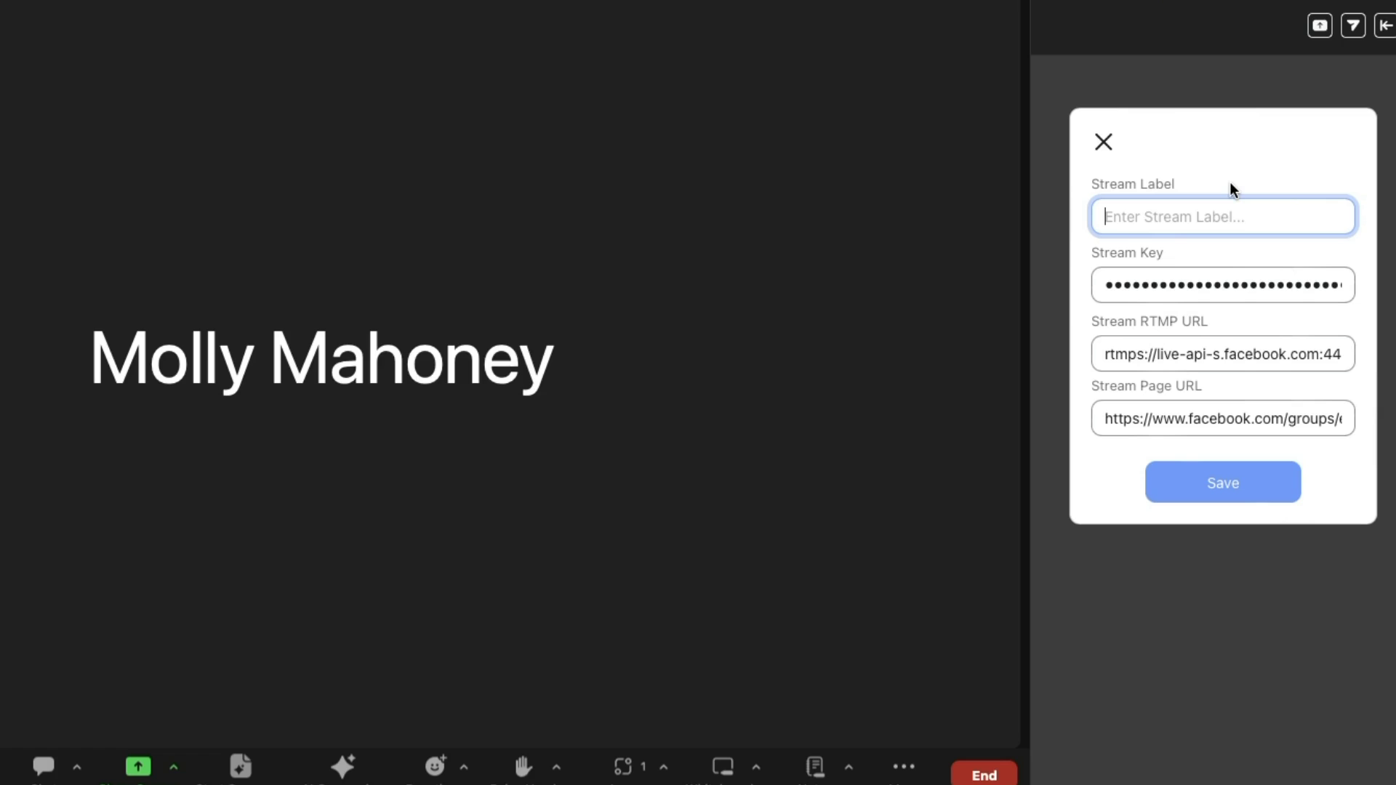
text(Free F)
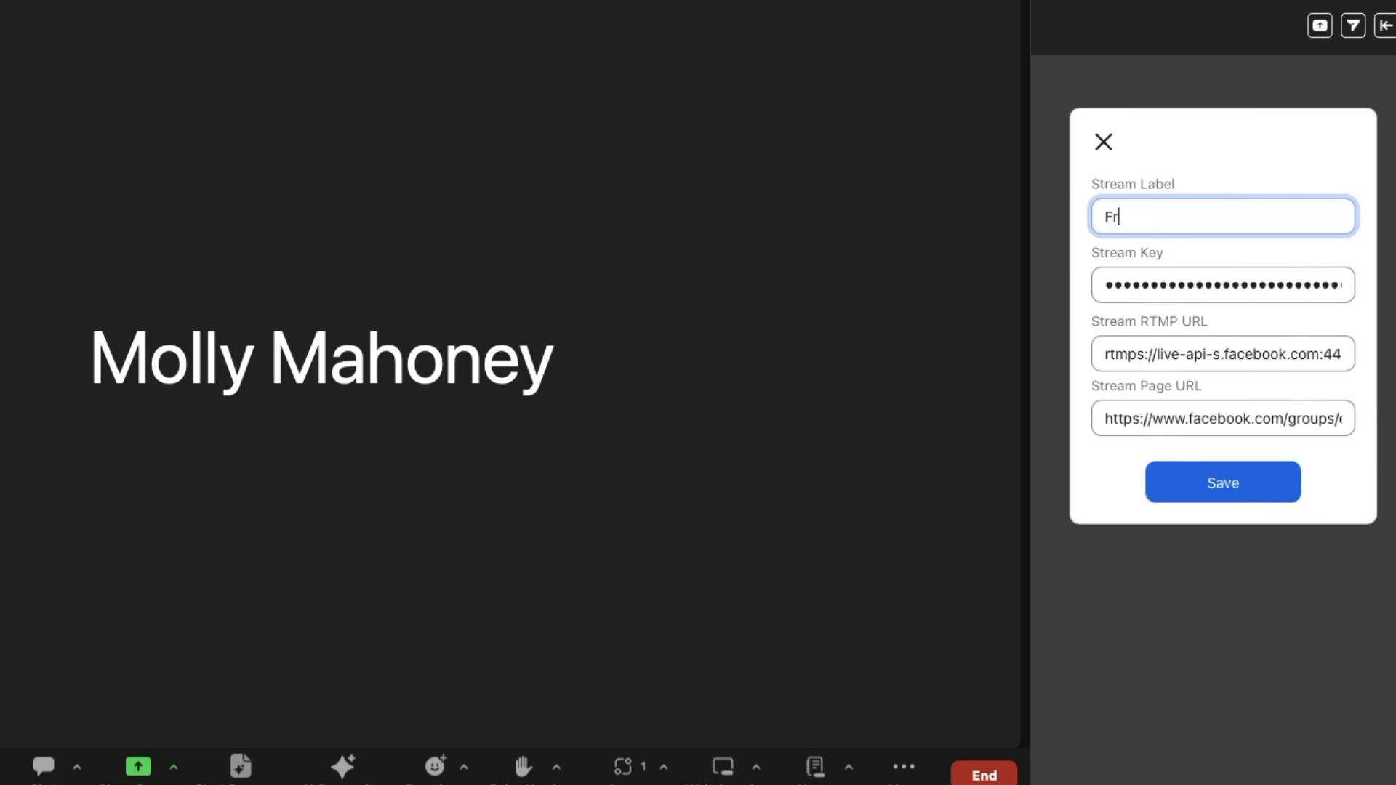
text(b Group)
click(1261, 488)
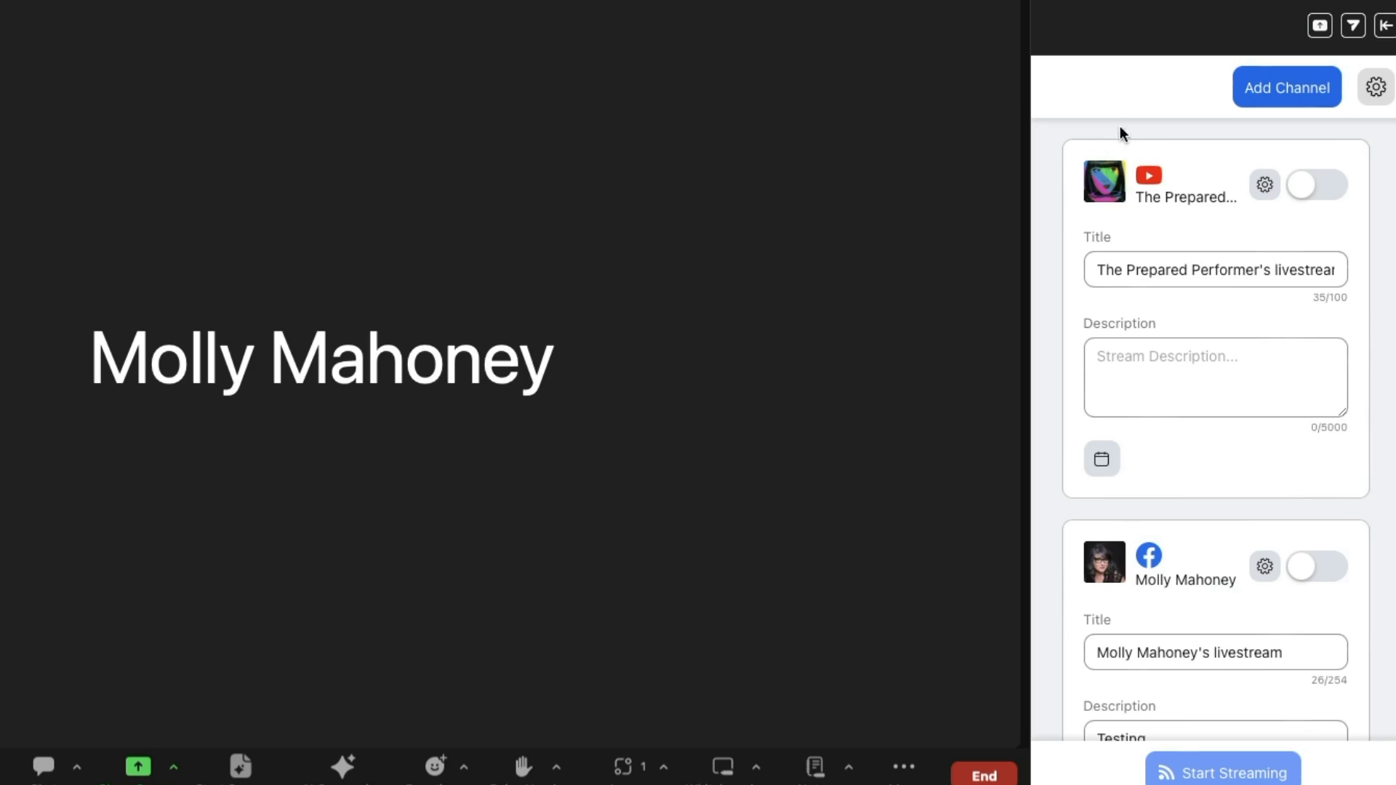
- Enable the Free Fb Group custom RTMP channel, start streaming and acknowledge the third-party content notice
scroll(1193, 473, down, 4)
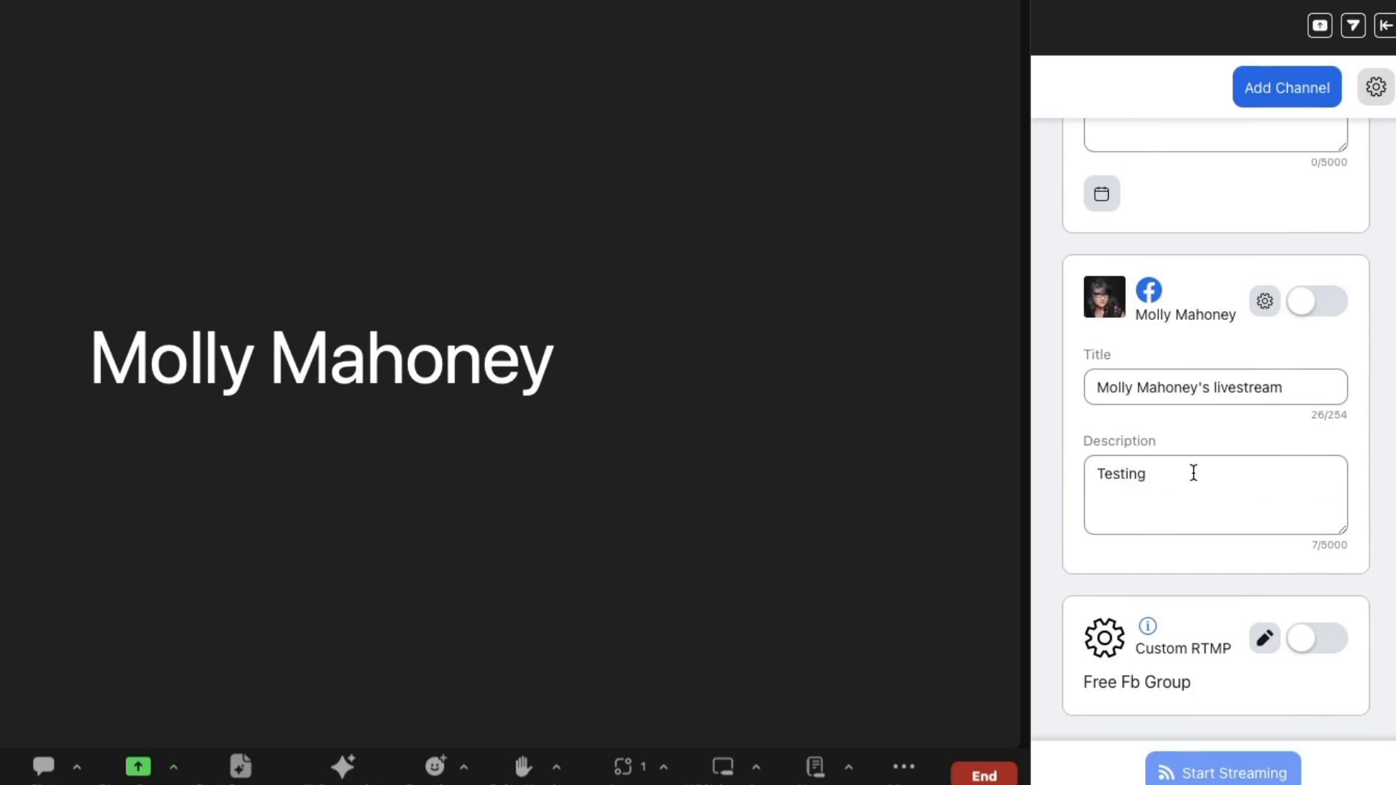
click(1310, 649)
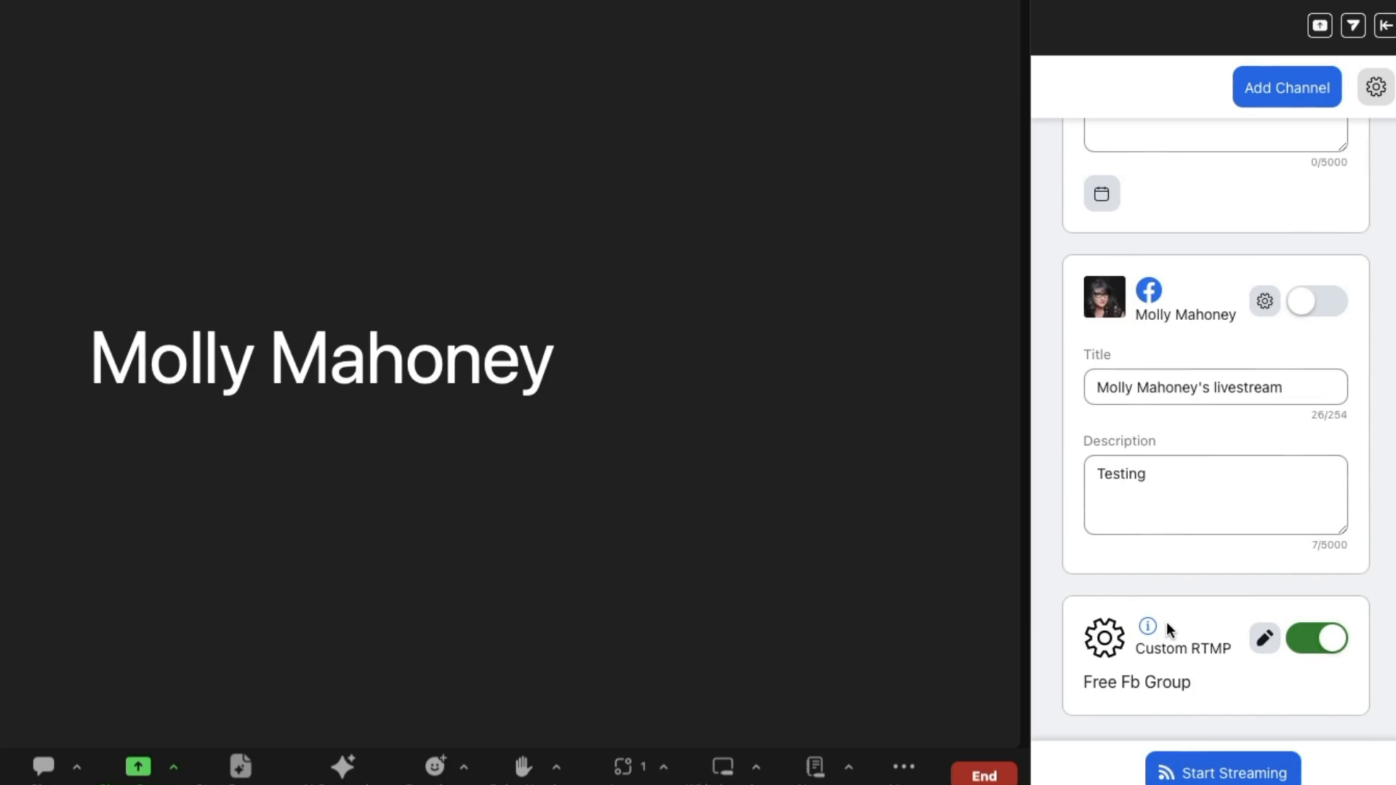
drag(1093, 687, 1198, 692)
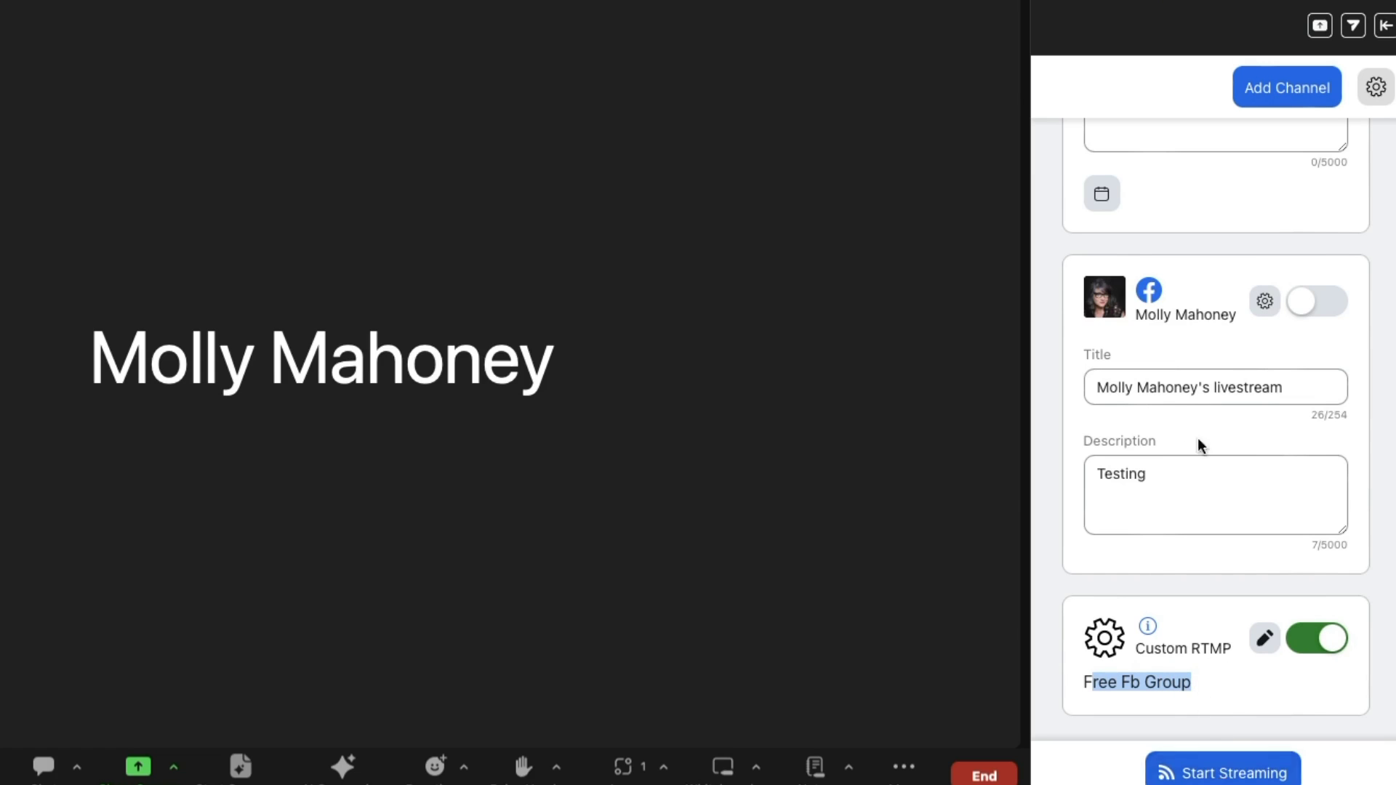
scroll(1212, 451, up, 3)
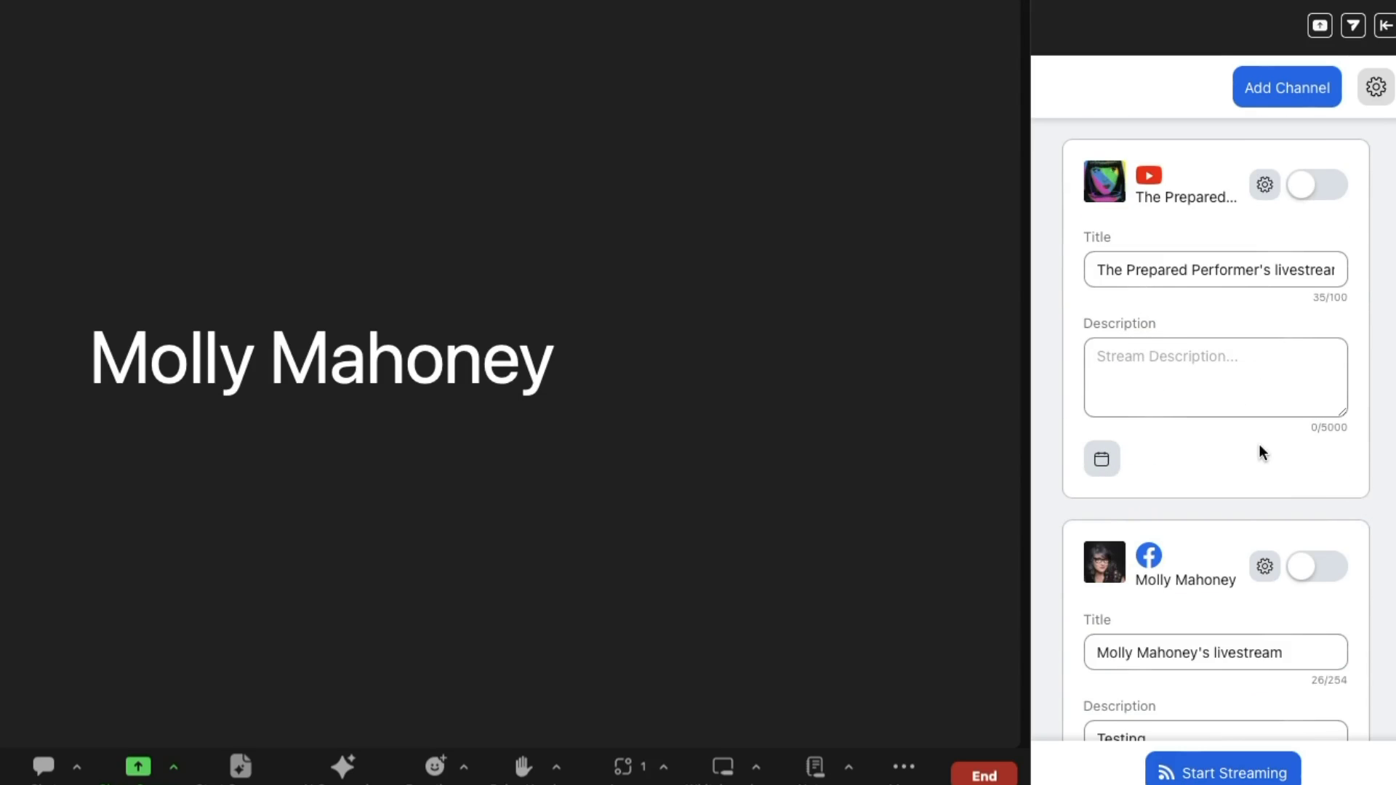
scroll(1259, 444, down, 3)
click(1239, 775)
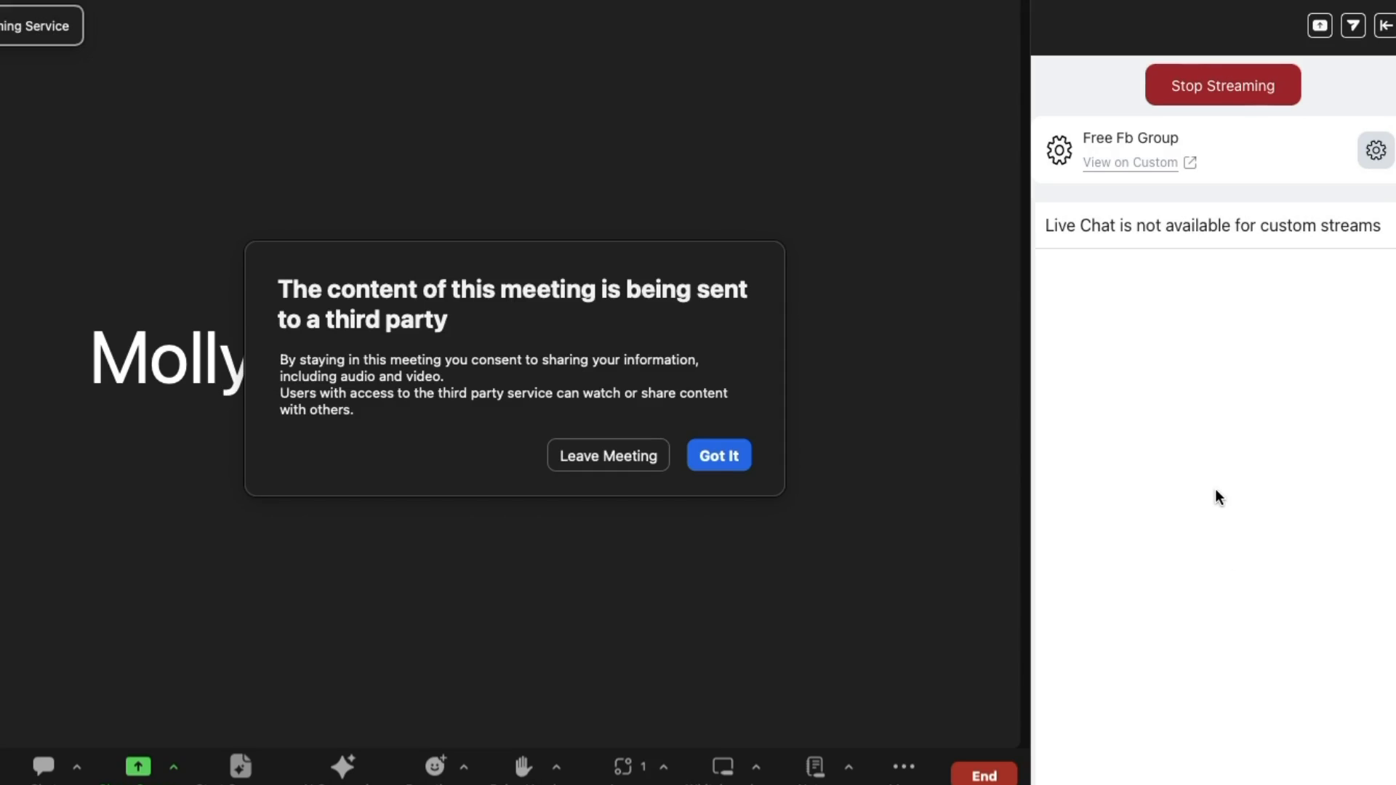
click(712, 447)
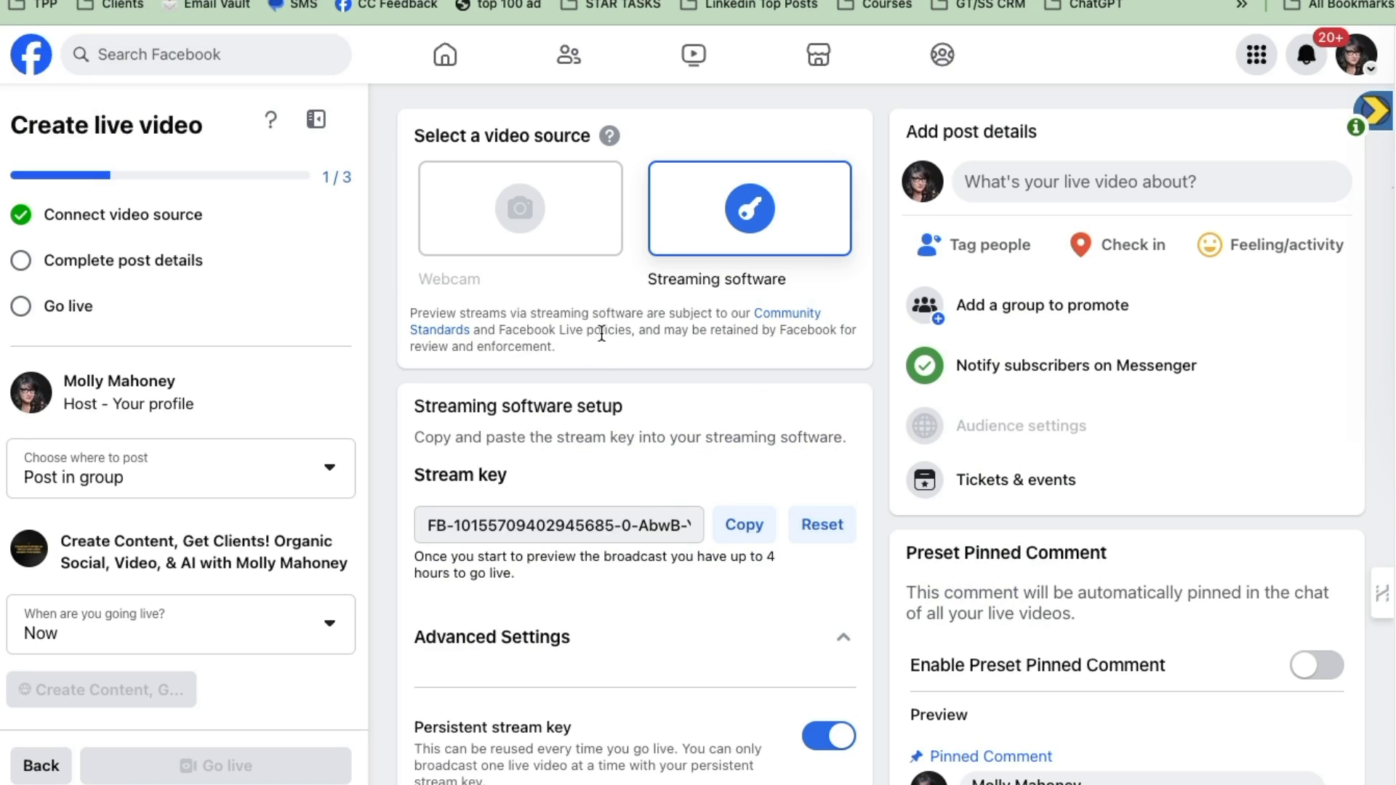
- In Facebook's live video setup, enter "Fb Group w/zoom #2" as both the post title and description, and save the post details
scroll(602, 334, down, 6)
scroll(664, 509, down, 3)
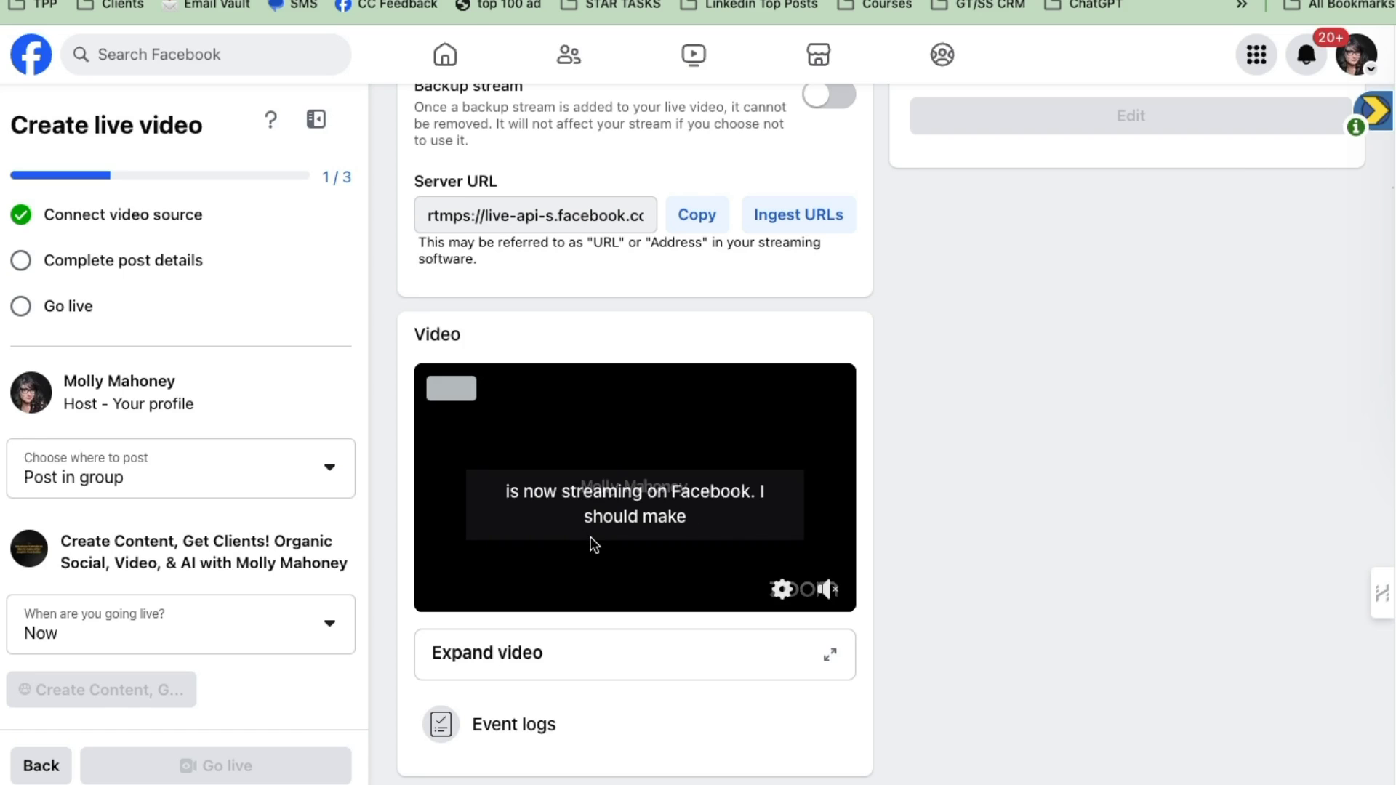
scroll(595, 546, up, 10)
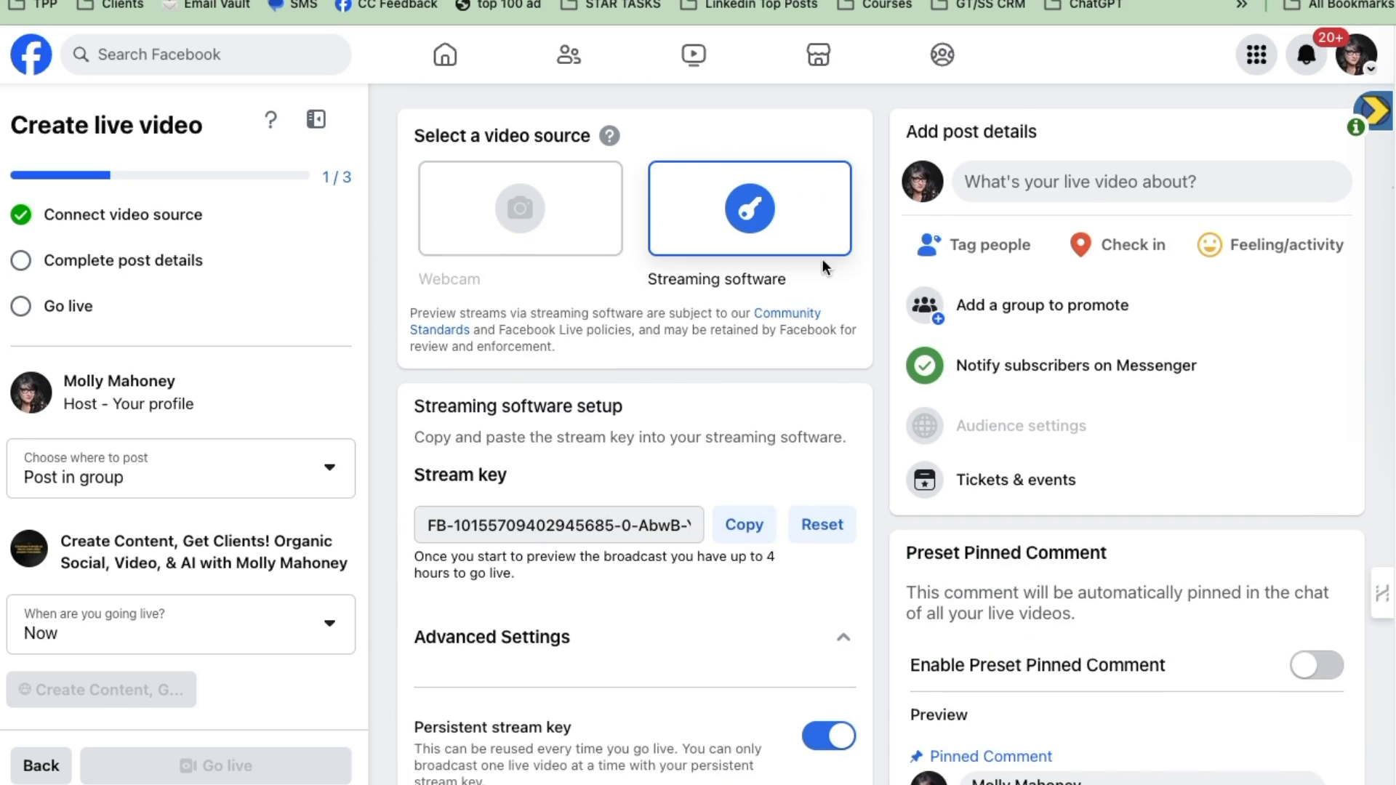
click(1089, 182)
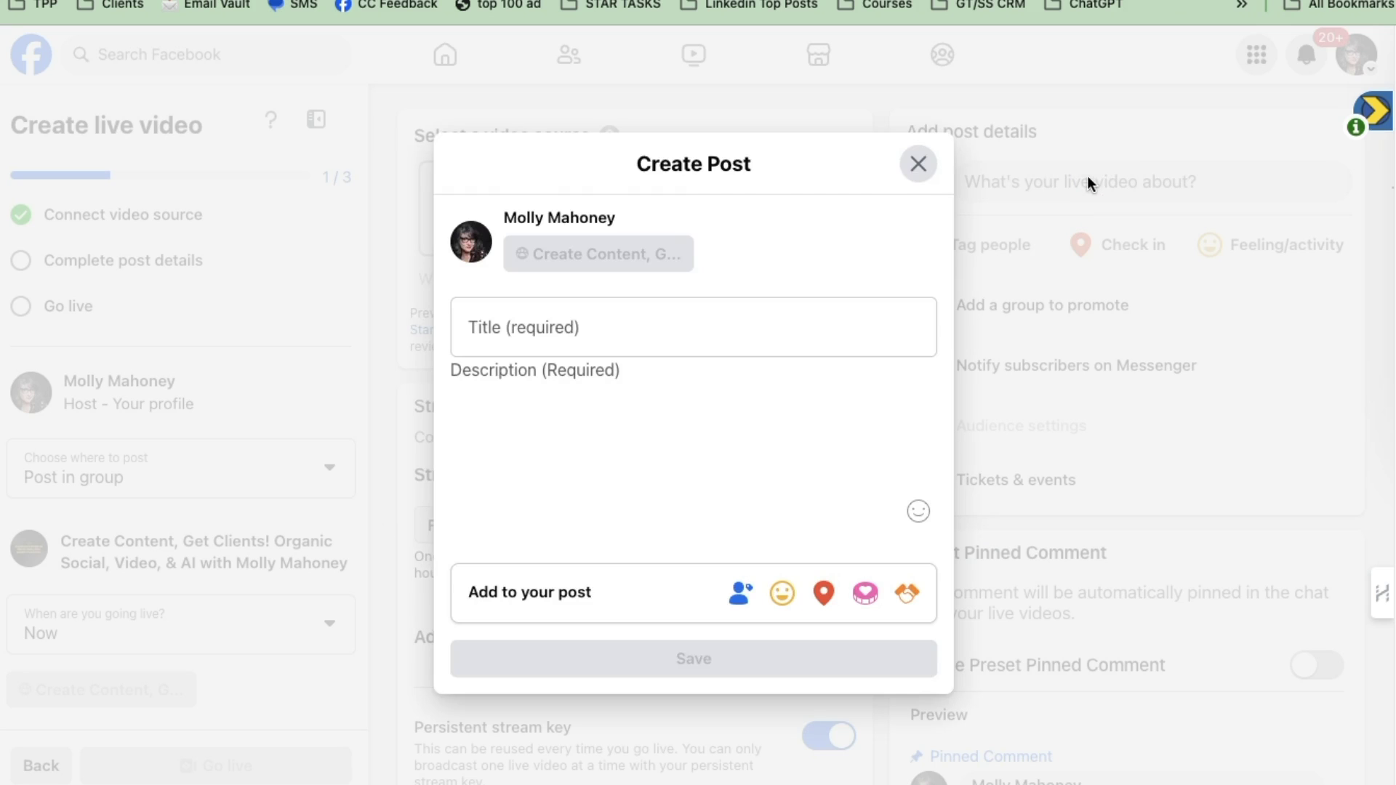
text(Fb Group w/zoom #2)
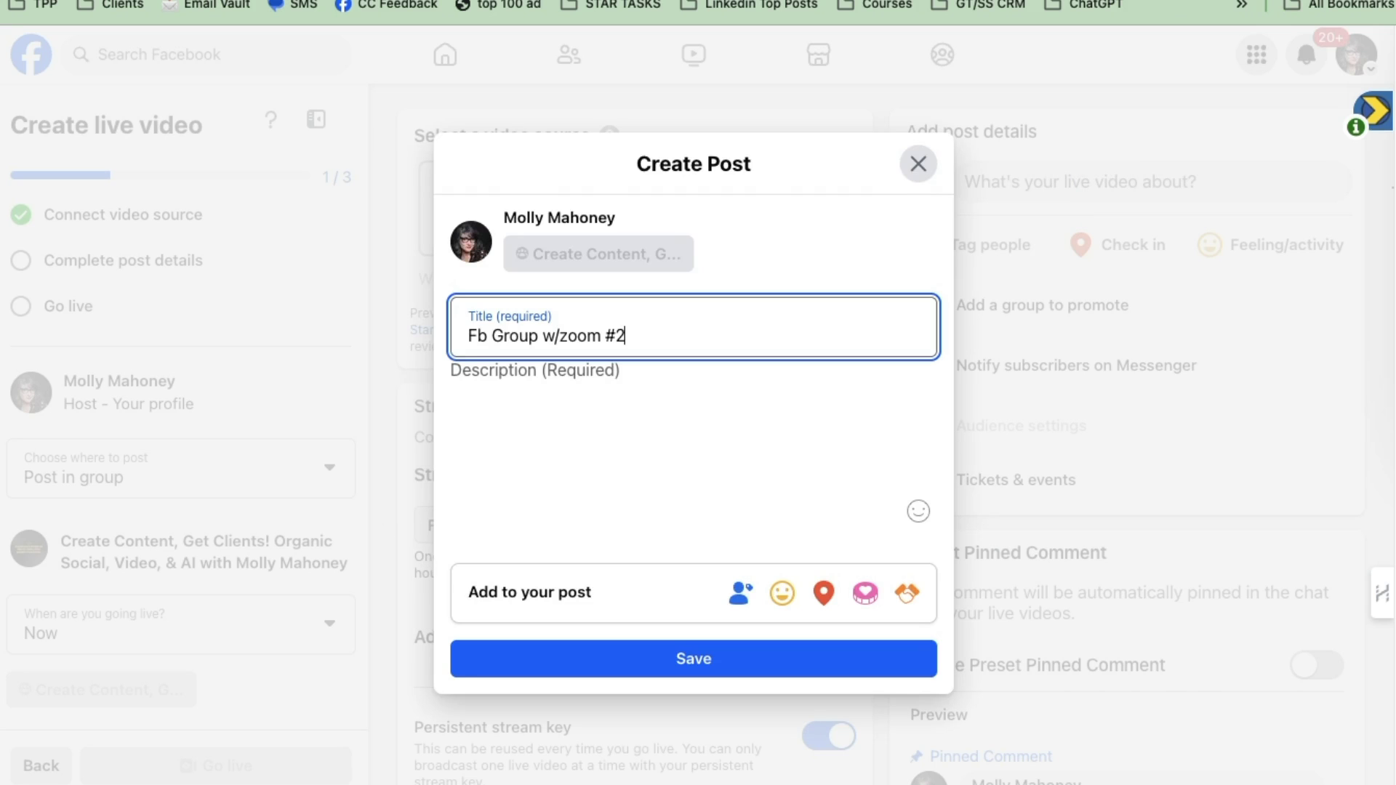
triple_click(537, 343)
key(super+c)
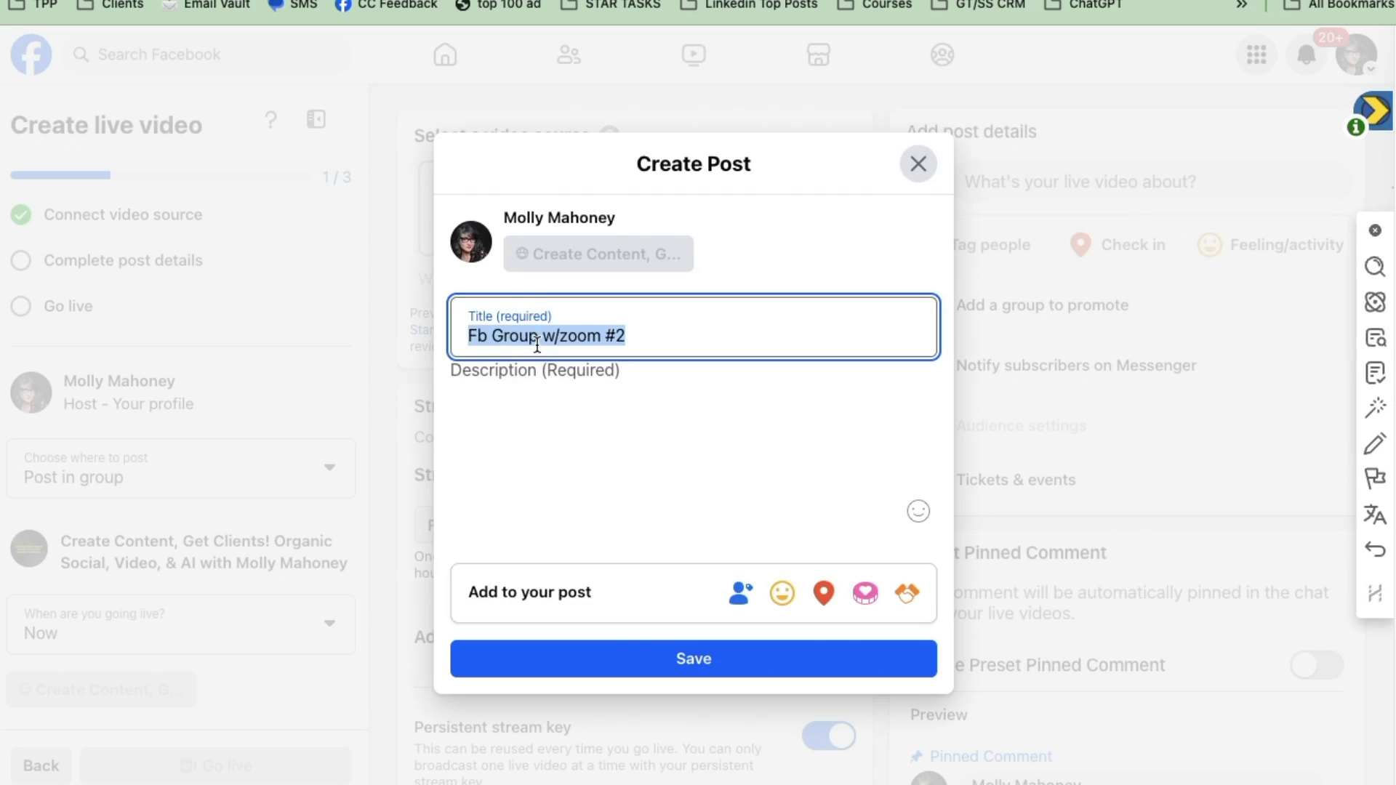
click(564, 378)
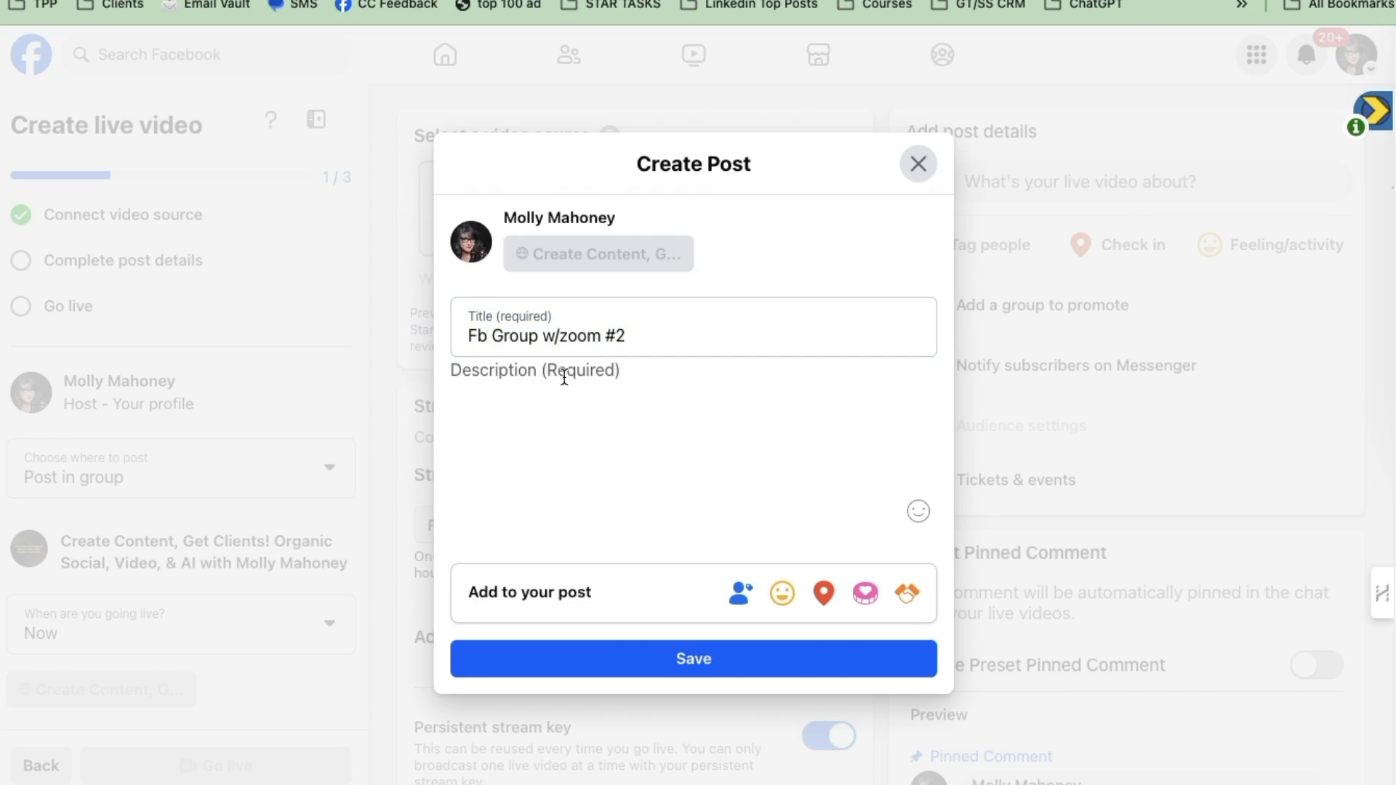
key(super+v)
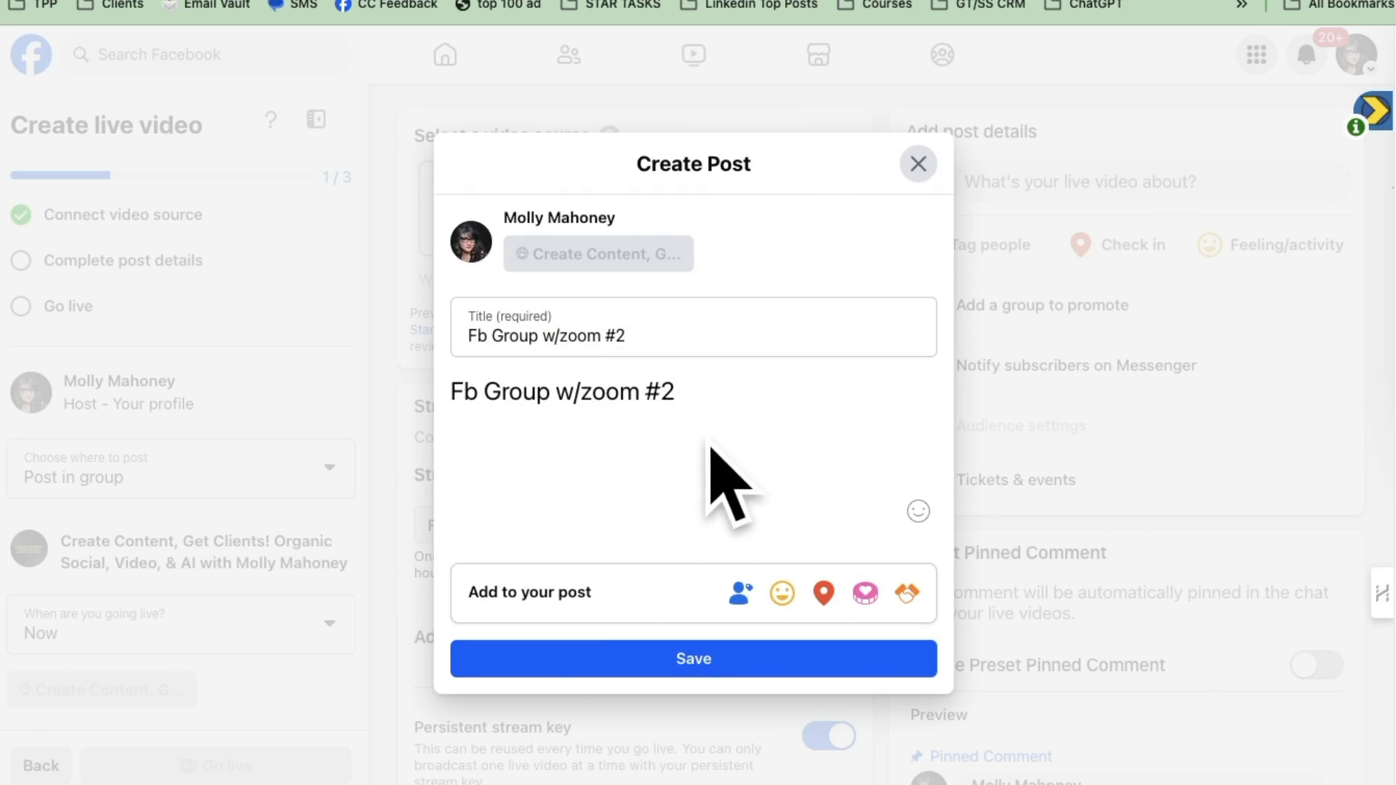
click(703, 675)
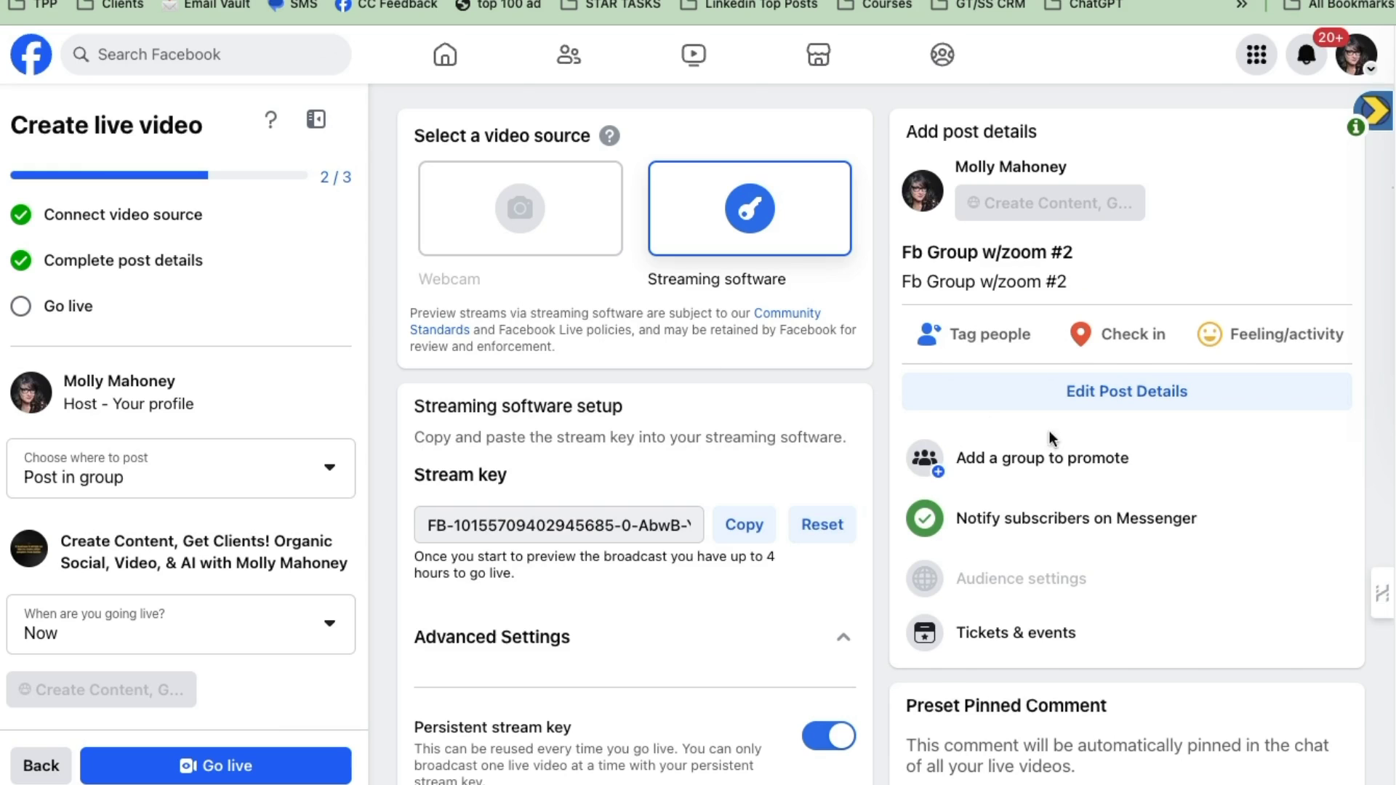
- Go live in the Facebook group with the configured streaming-software video
scroll(1141, 488, down, 1)
scroll(1071, 458, up, 1)
scroll(129, 480, down, 2)
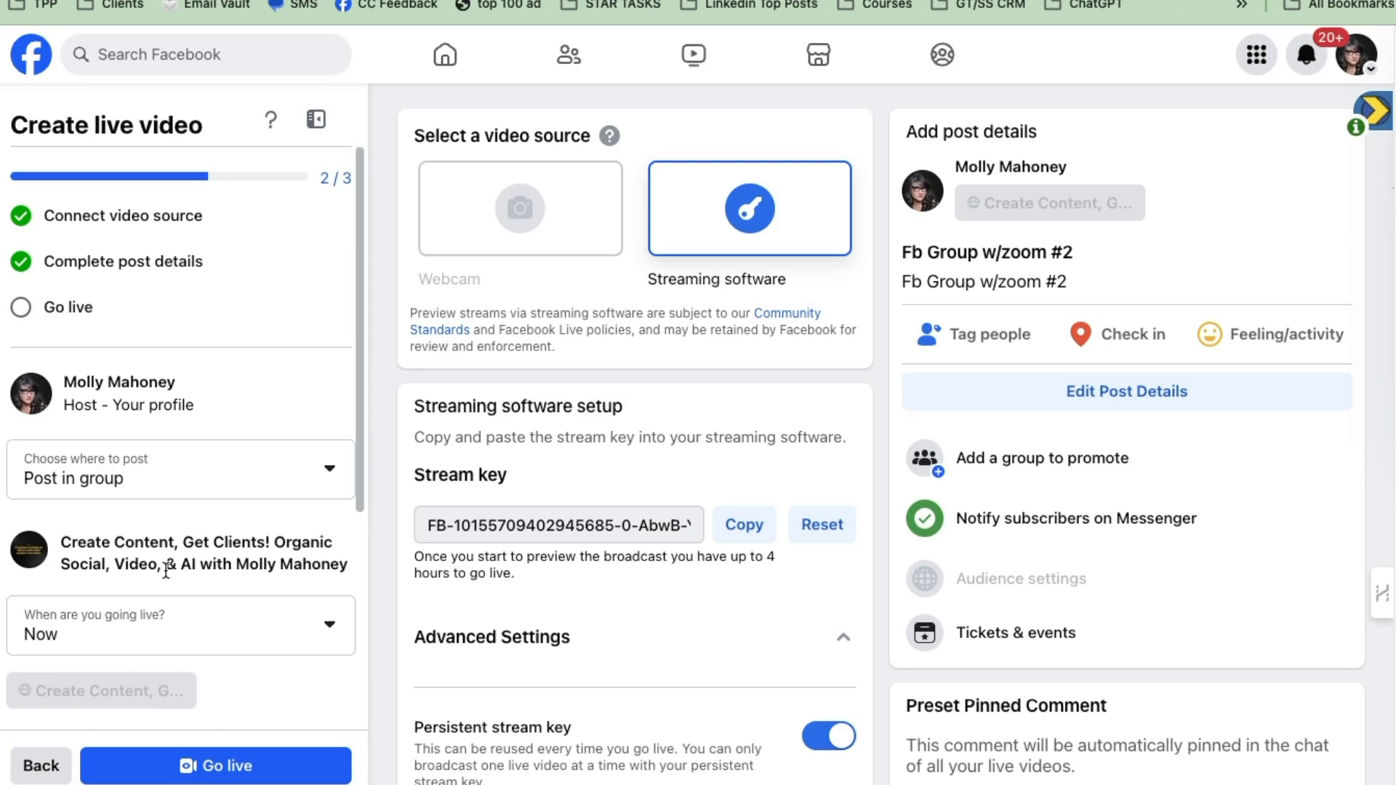
scroll(166, 567, down, 5)
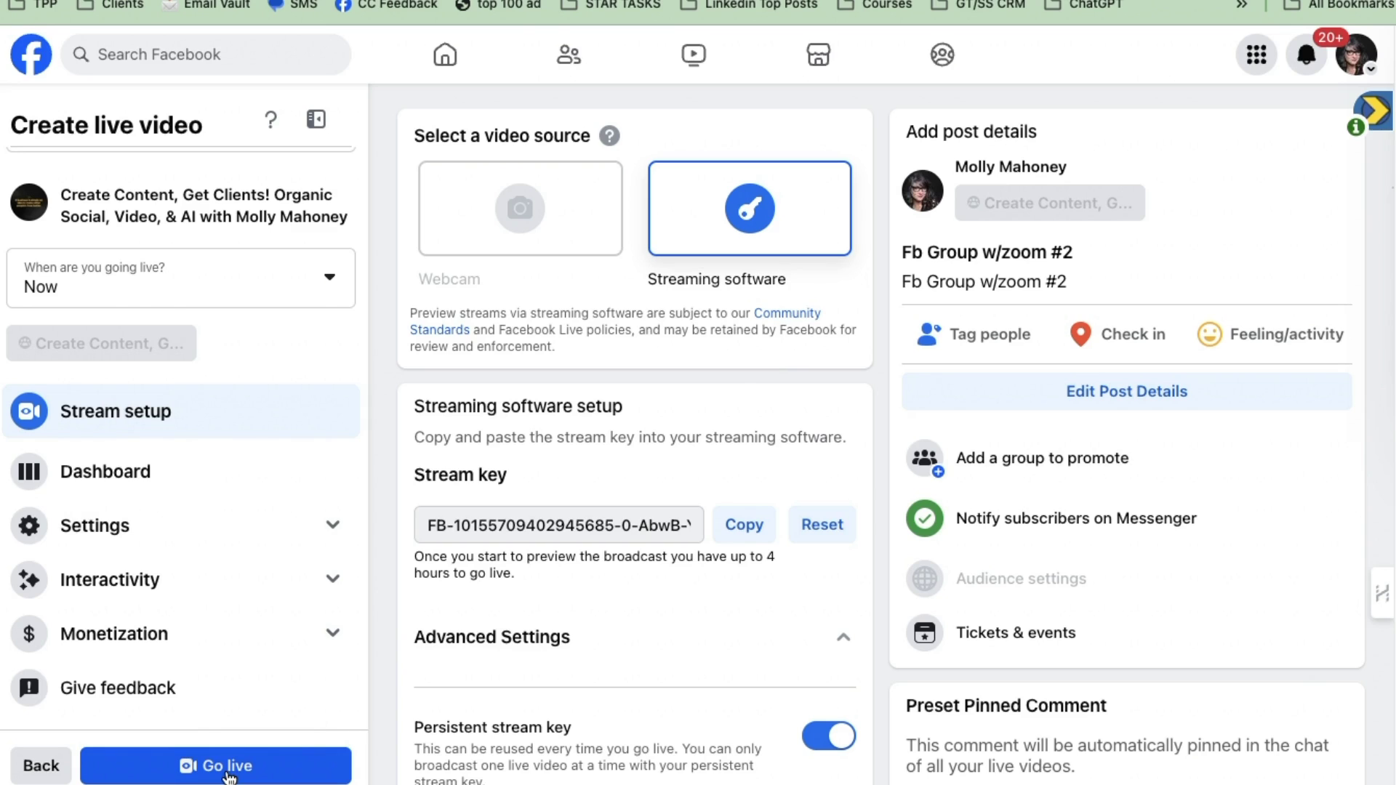
click(228, 775)
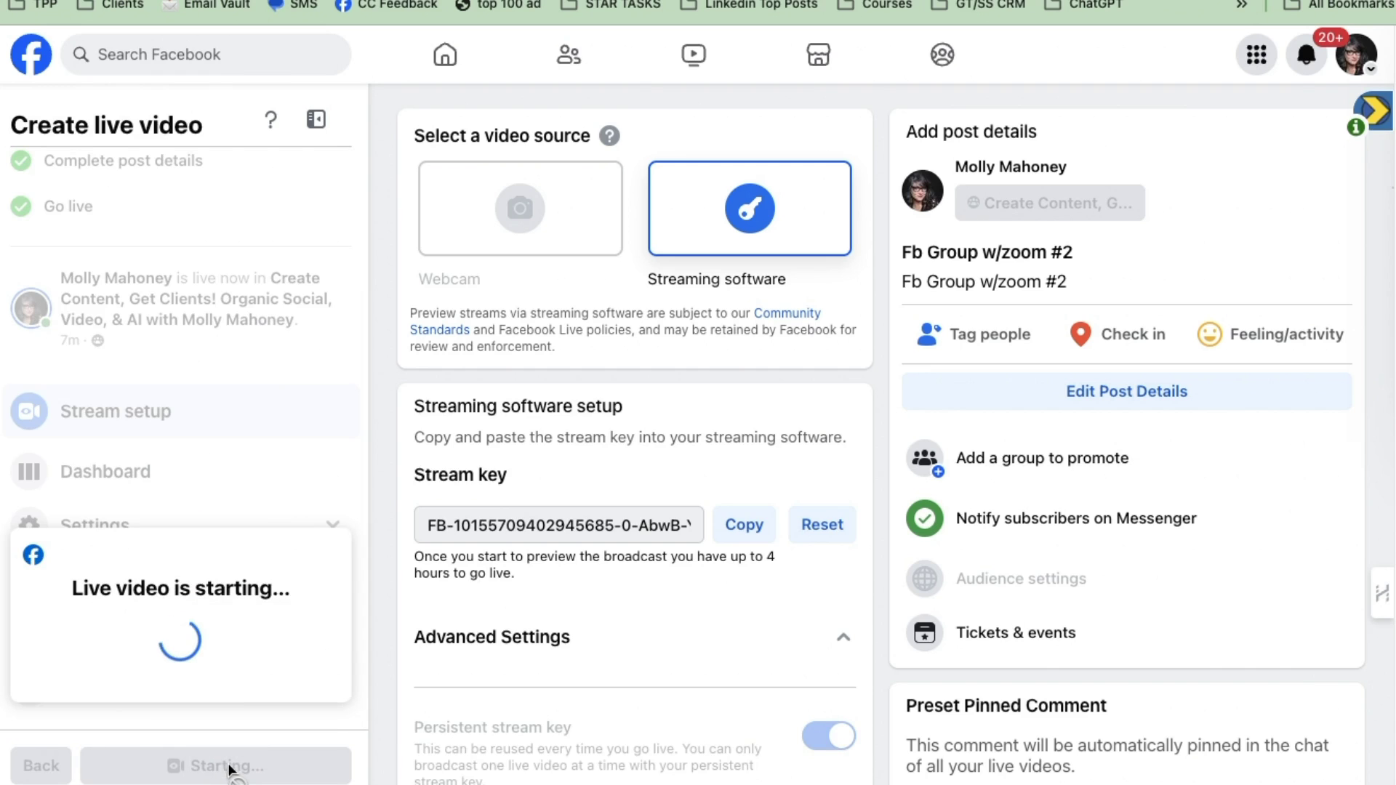
scroll(593, 536, down, 8)
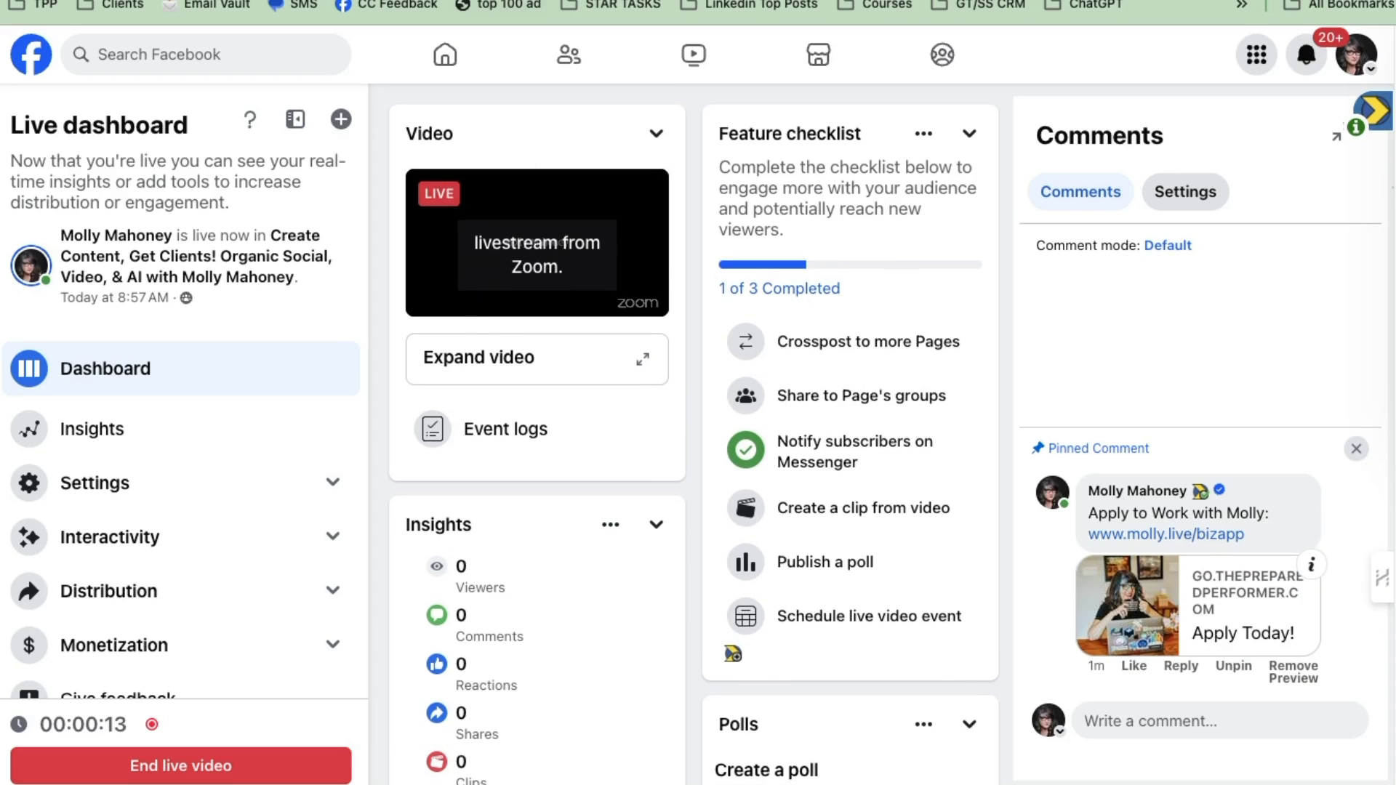
- Switch to the Facebook group's page and check the live "Fb Group w/zoom #2" post in its feed
key(ctrl+Tab)
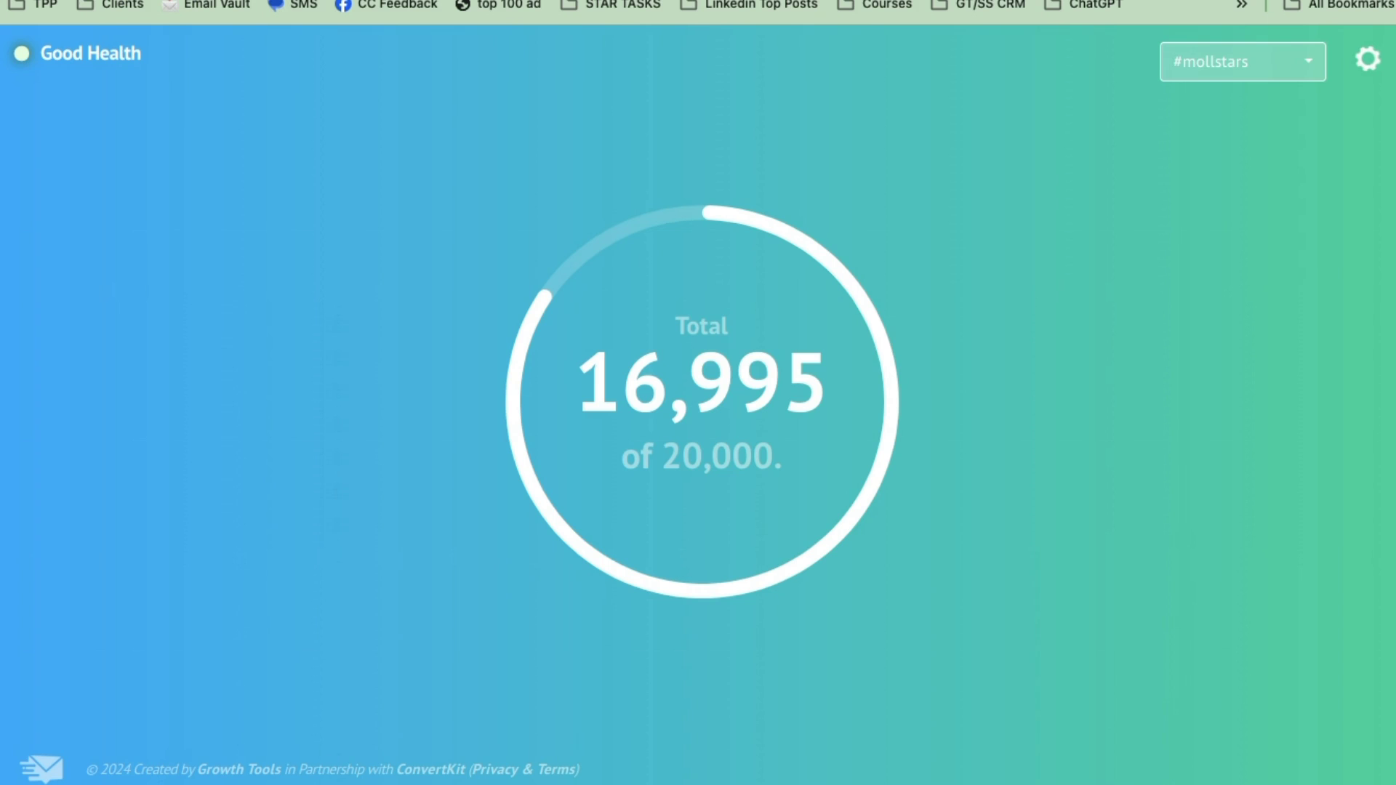
key(ctrl+Tab)
scroll(601, 442, down, 10)
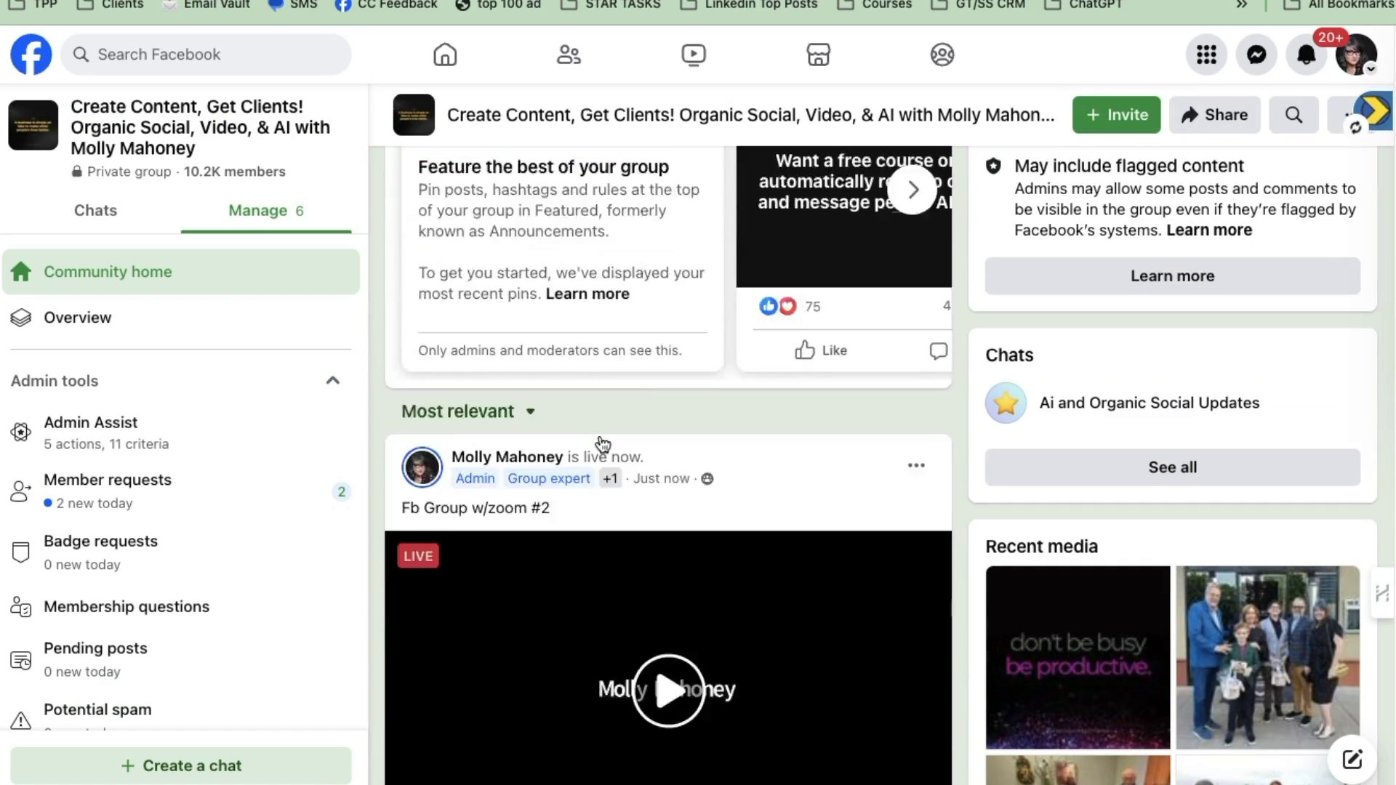
scroll(602, 442, down, 2)
scroll(601, 443, down, 3)
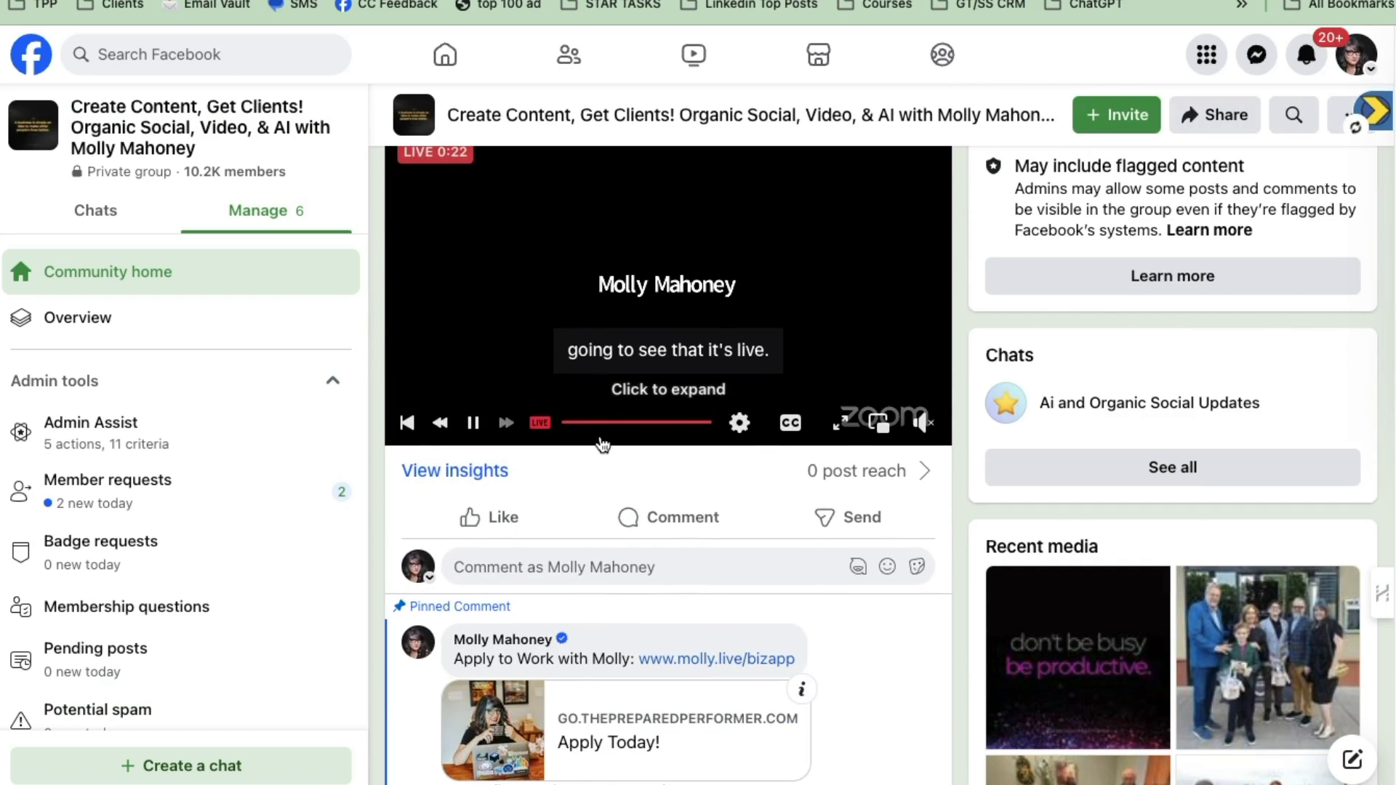
scroll(666, 601, up, 2)
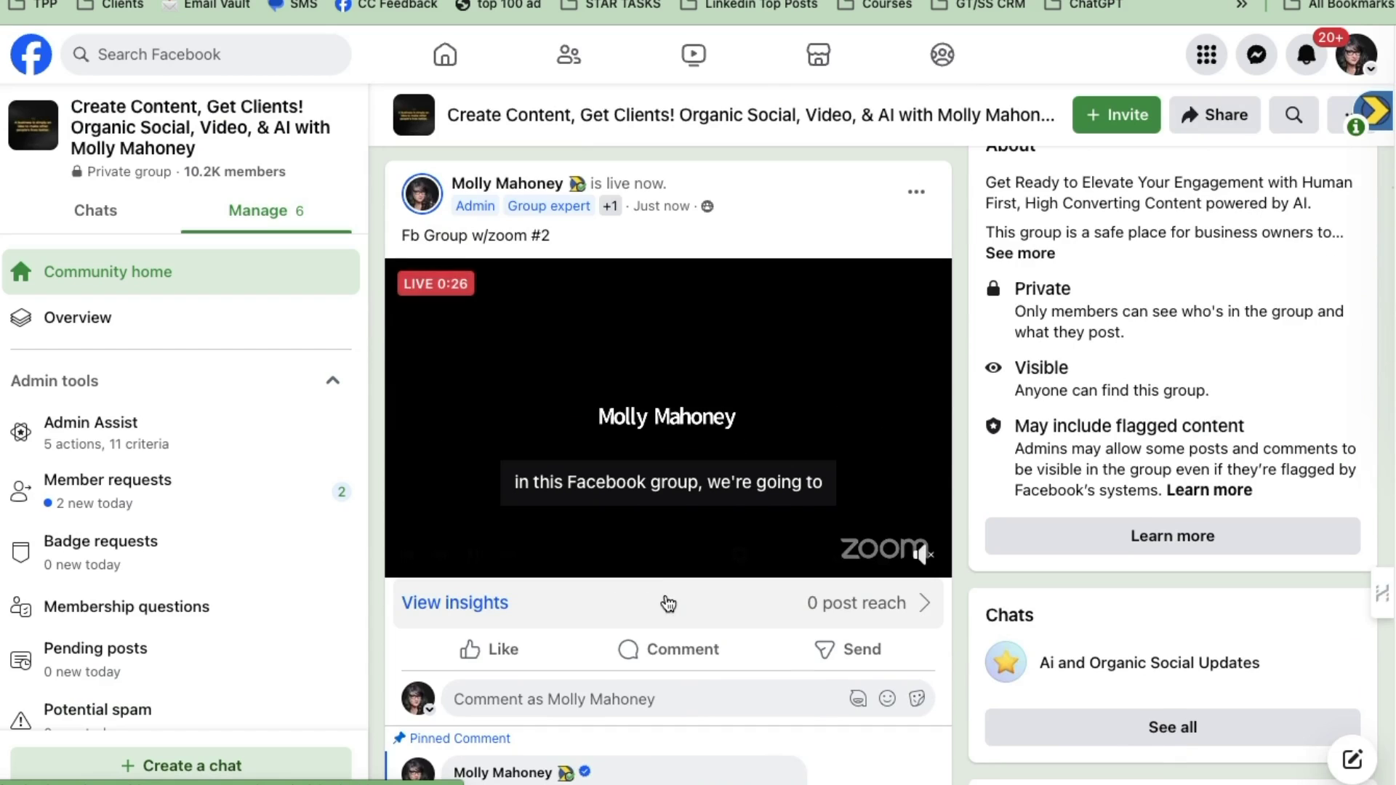
scroll(668, 604, up, 2)
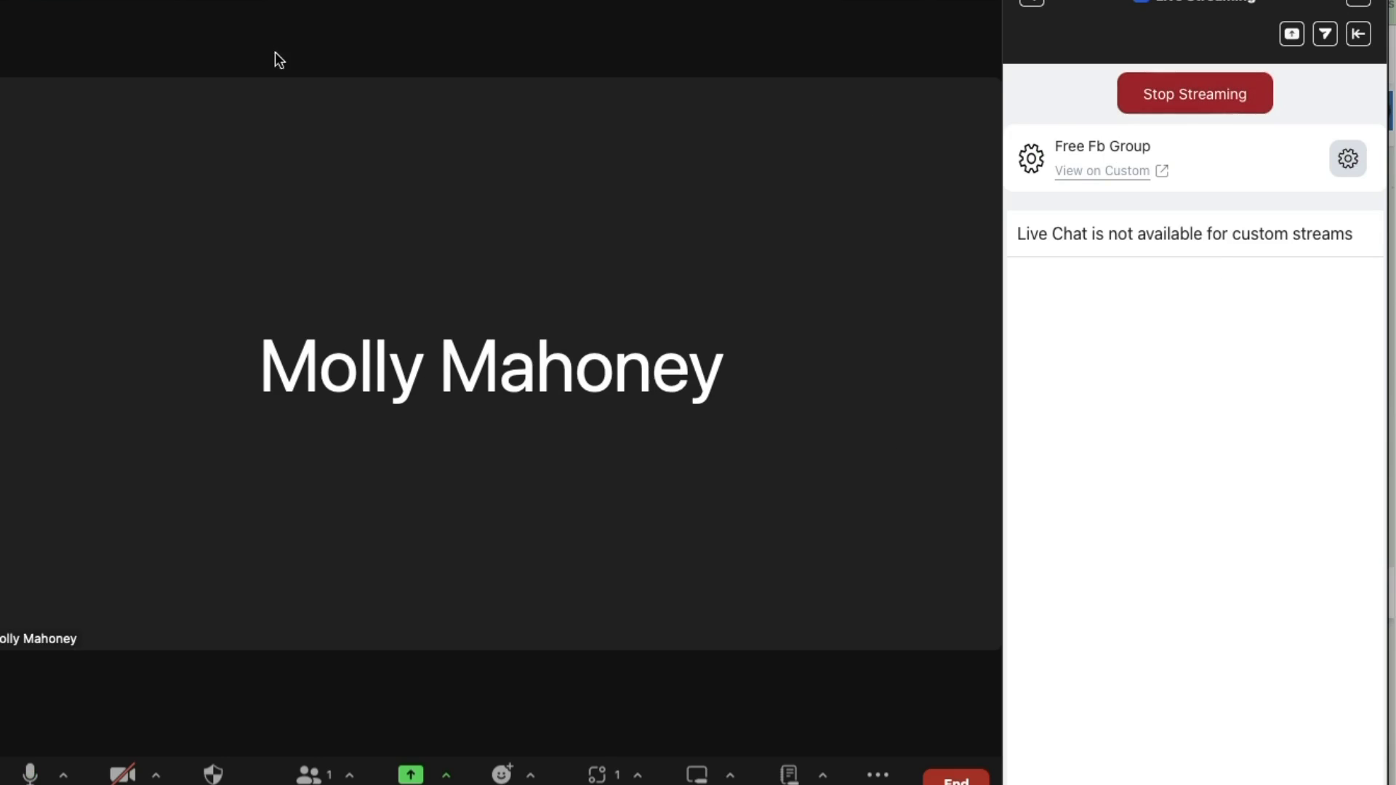
- Back in Zoom, stop the livestream and confirm stopping all active streams
click(1210, 93)
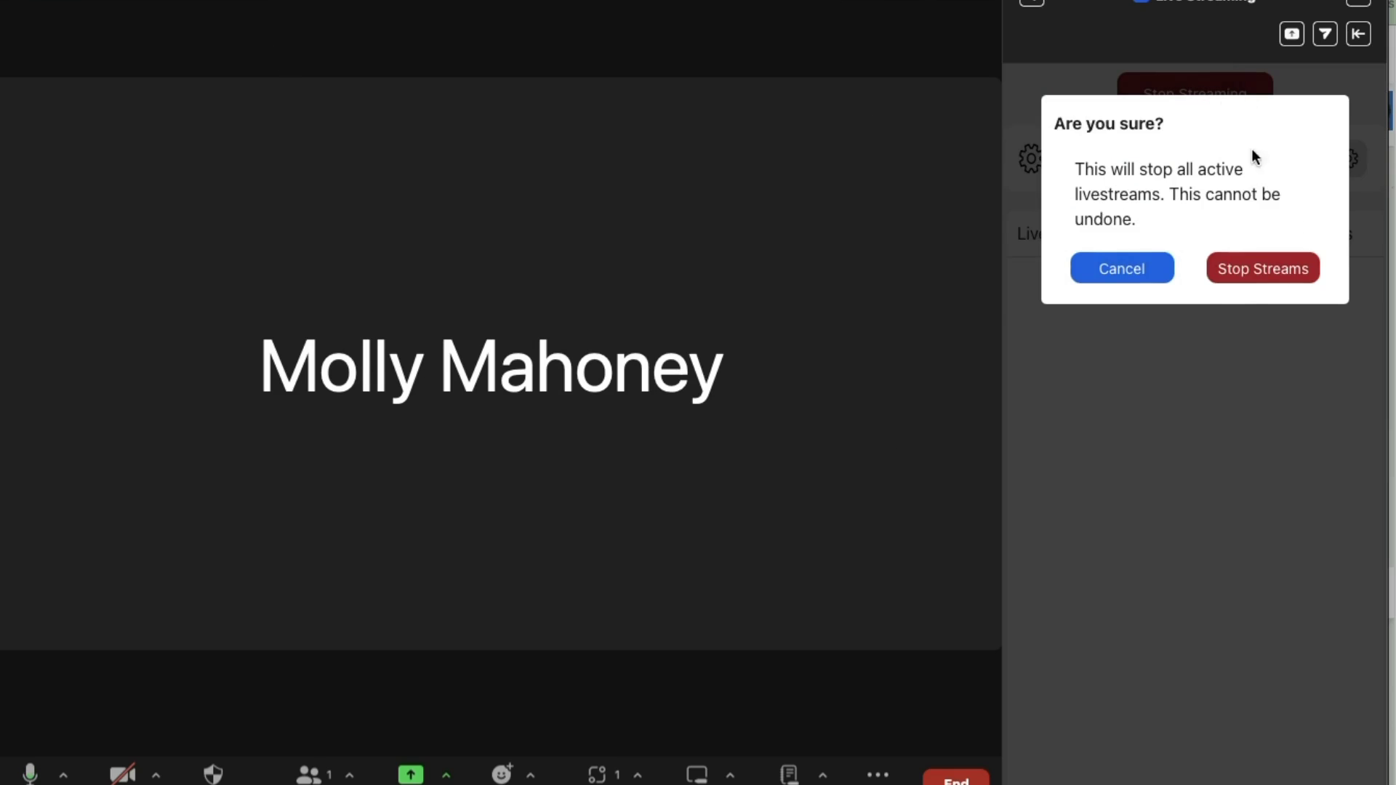
click(1292, 283)
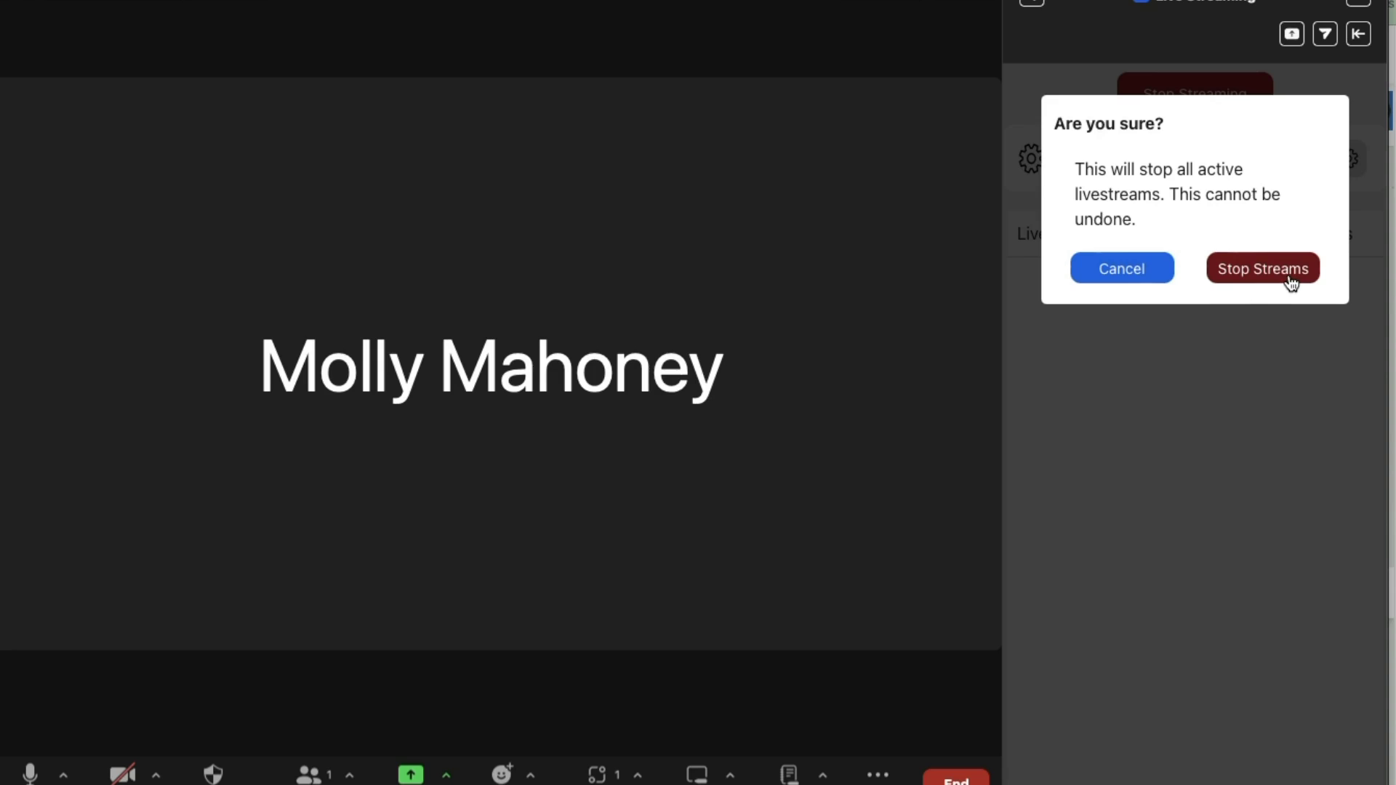
click(1291, 282)
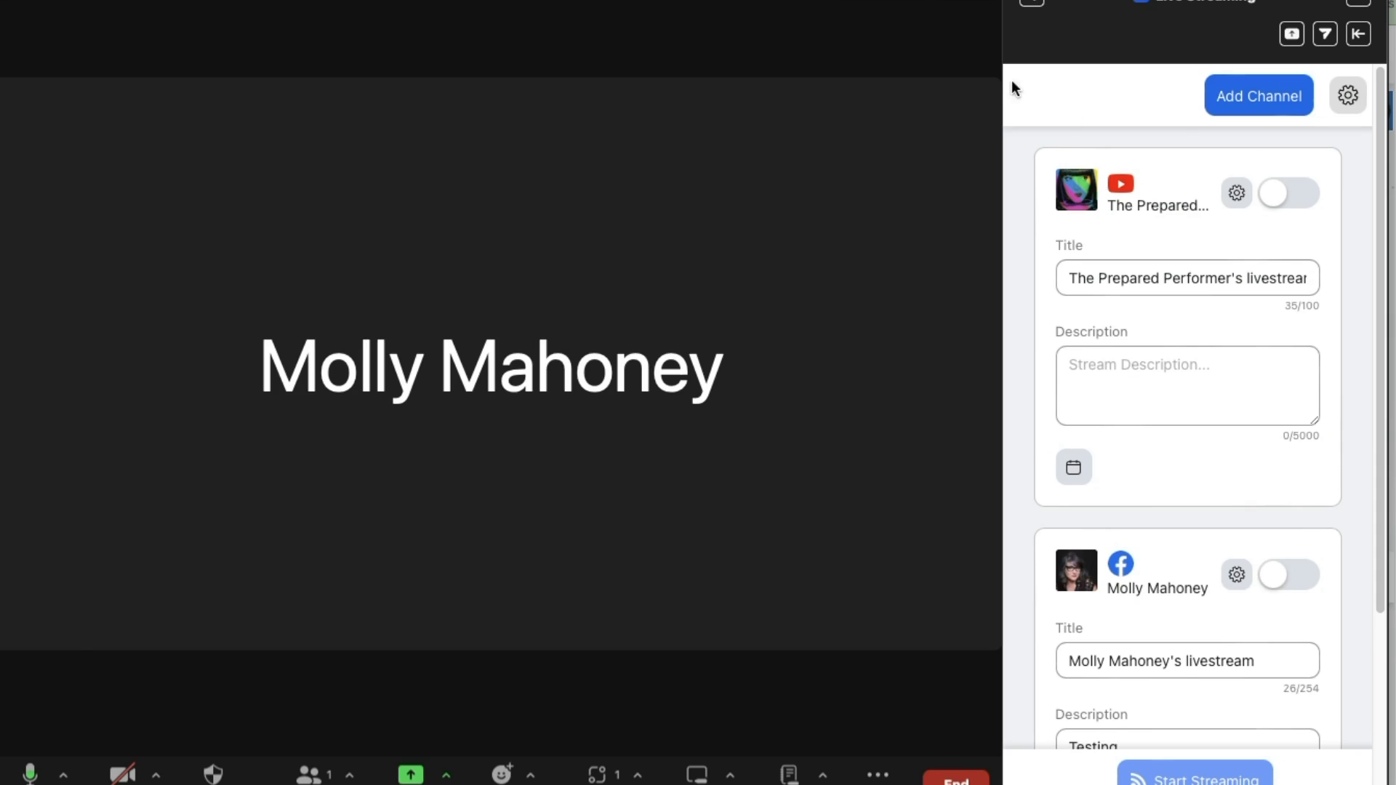
- Close the Live Streaming app beside the meeting and widen the meeting window
click(961, 57)
click(1040, 3)
click(1359, 3)
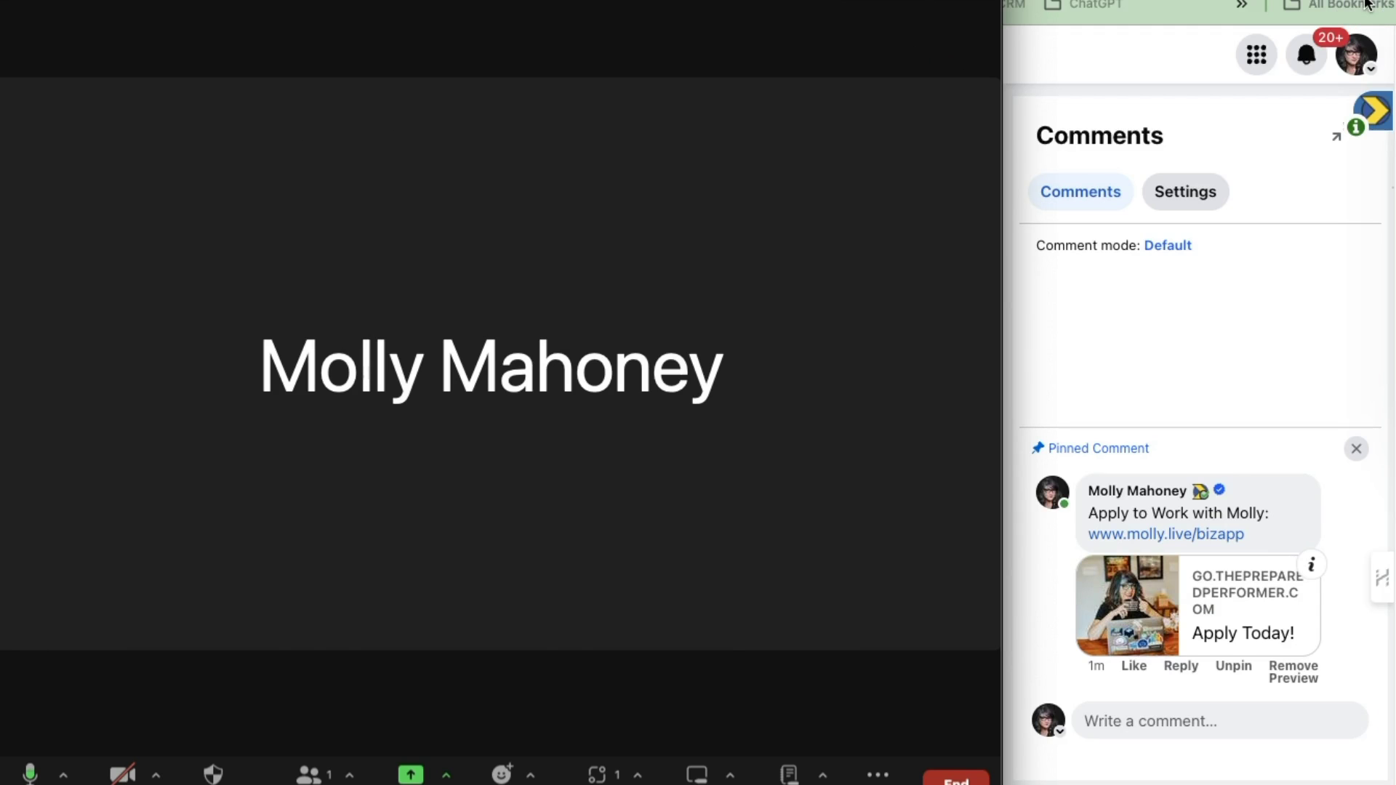
drag(1002, 222, 1393, 205)
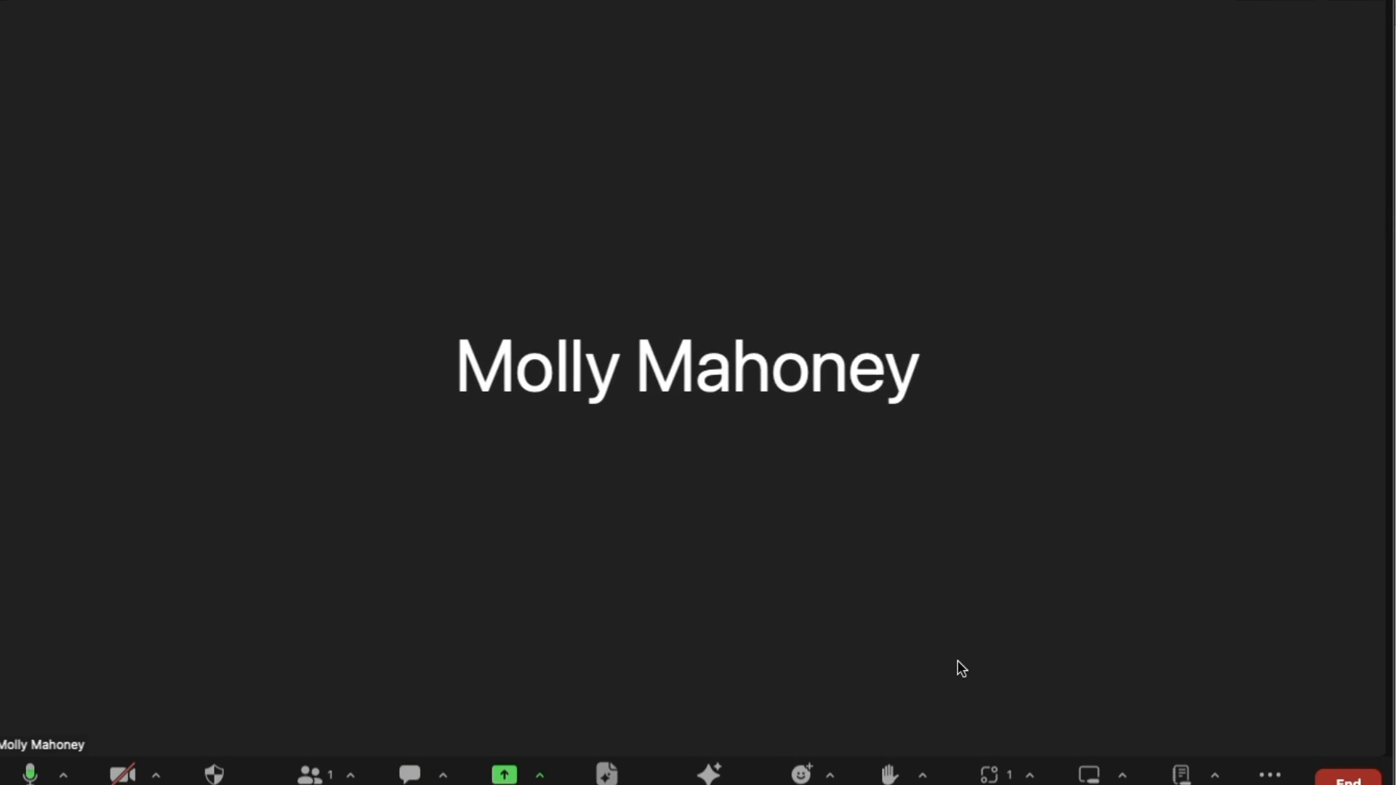
- Reopen the Live Streaming app from the meeting's recently opened apps and enable the Free Fb Group channel
click(994, 776)
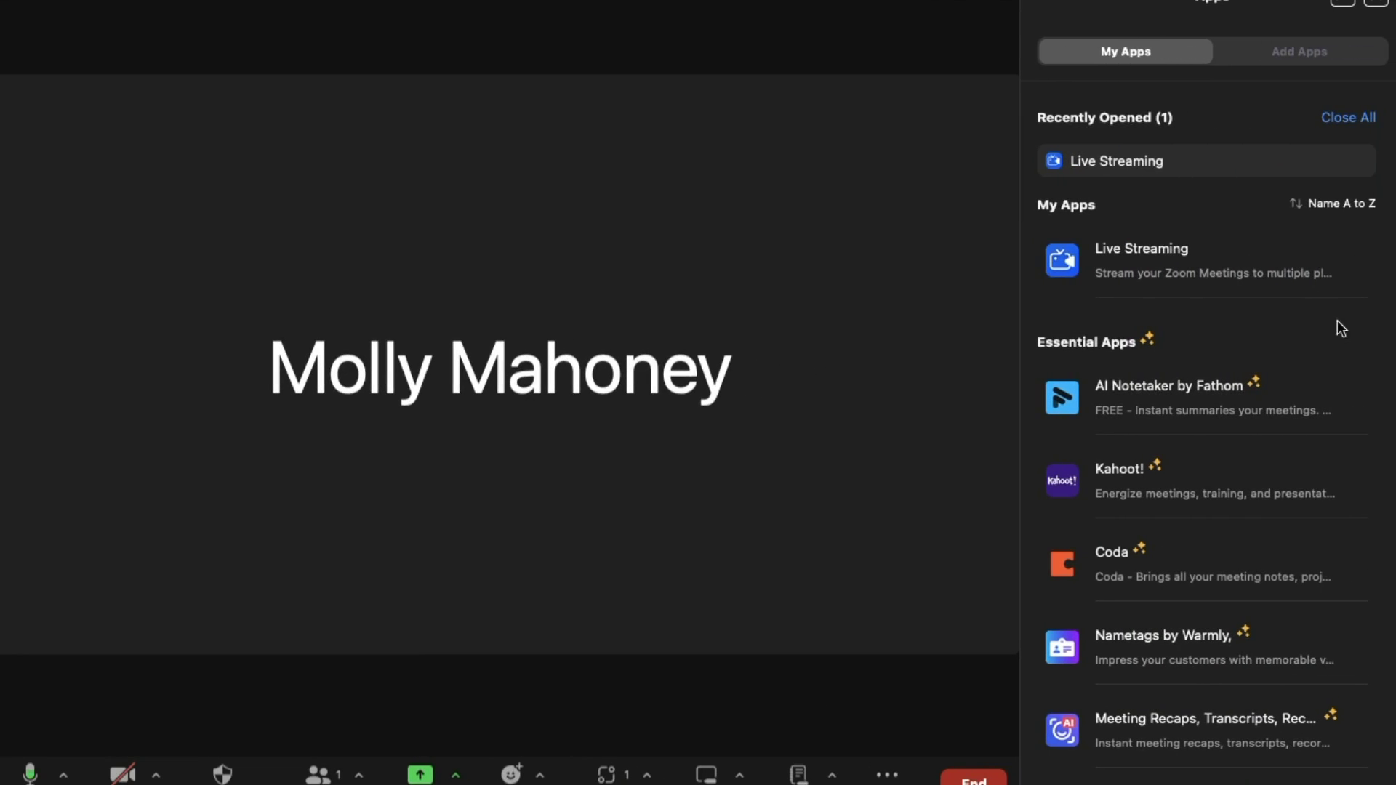
click(1189, 162)
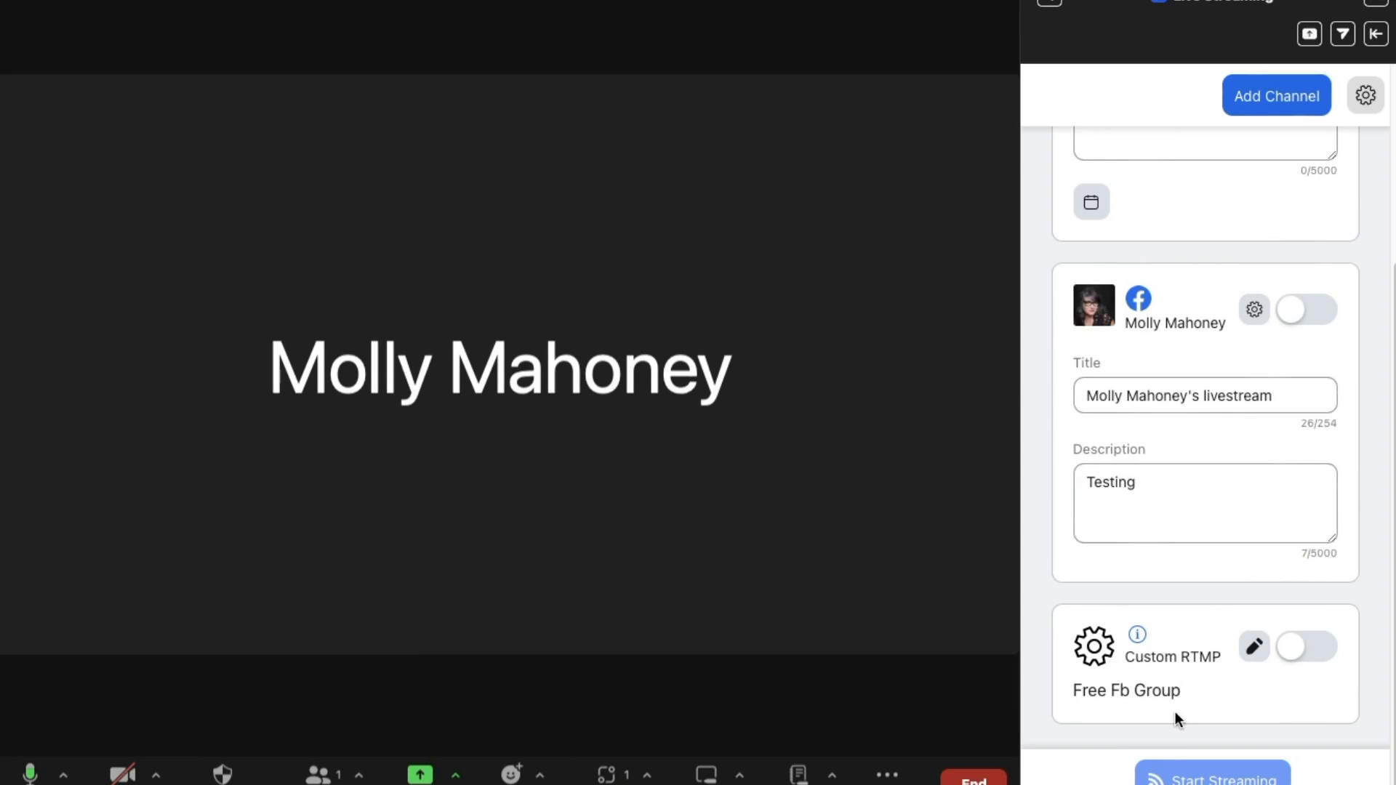
click(1288, 658)
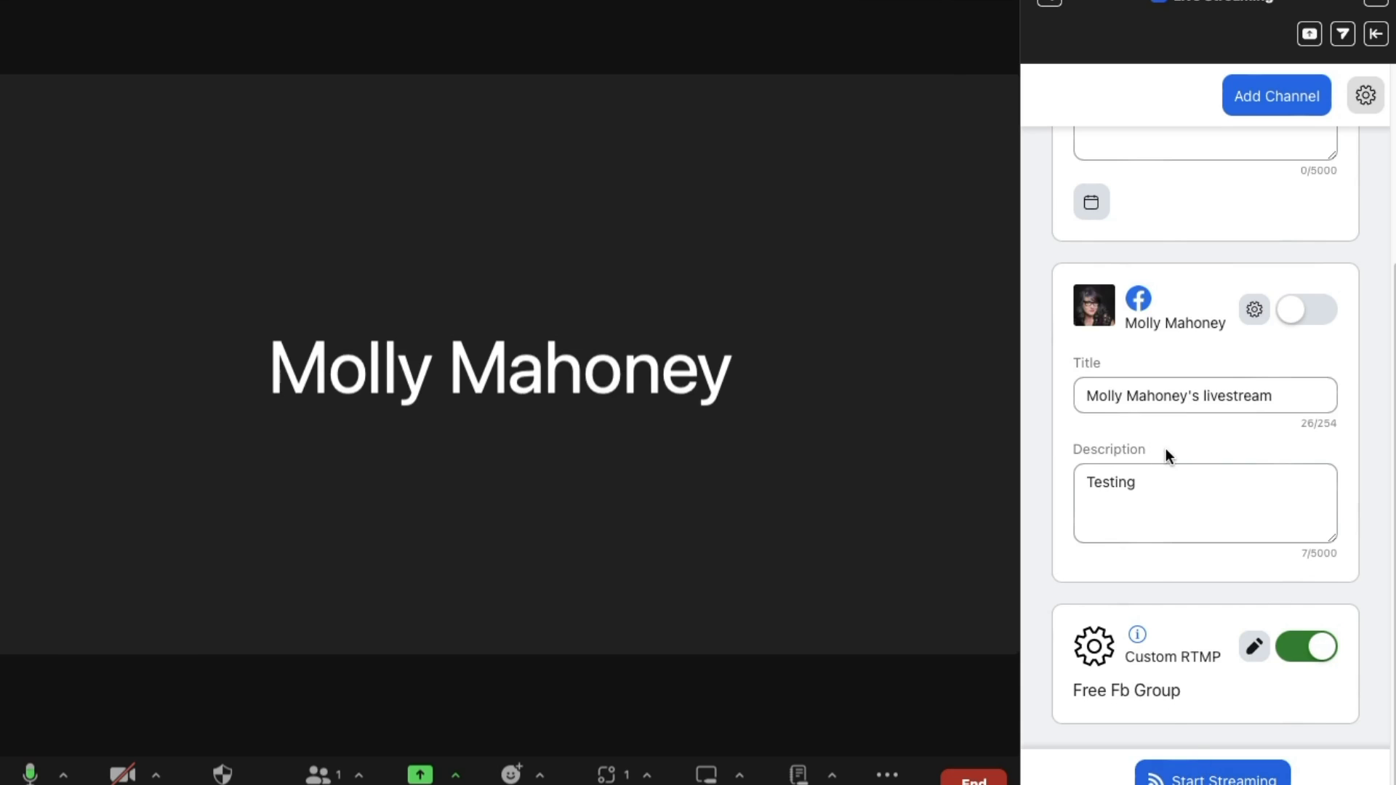
- Try enabling the YouTube channel alongside the Free Fb Group channel, and switch it back off
scroll(1188, 472, up, 3)
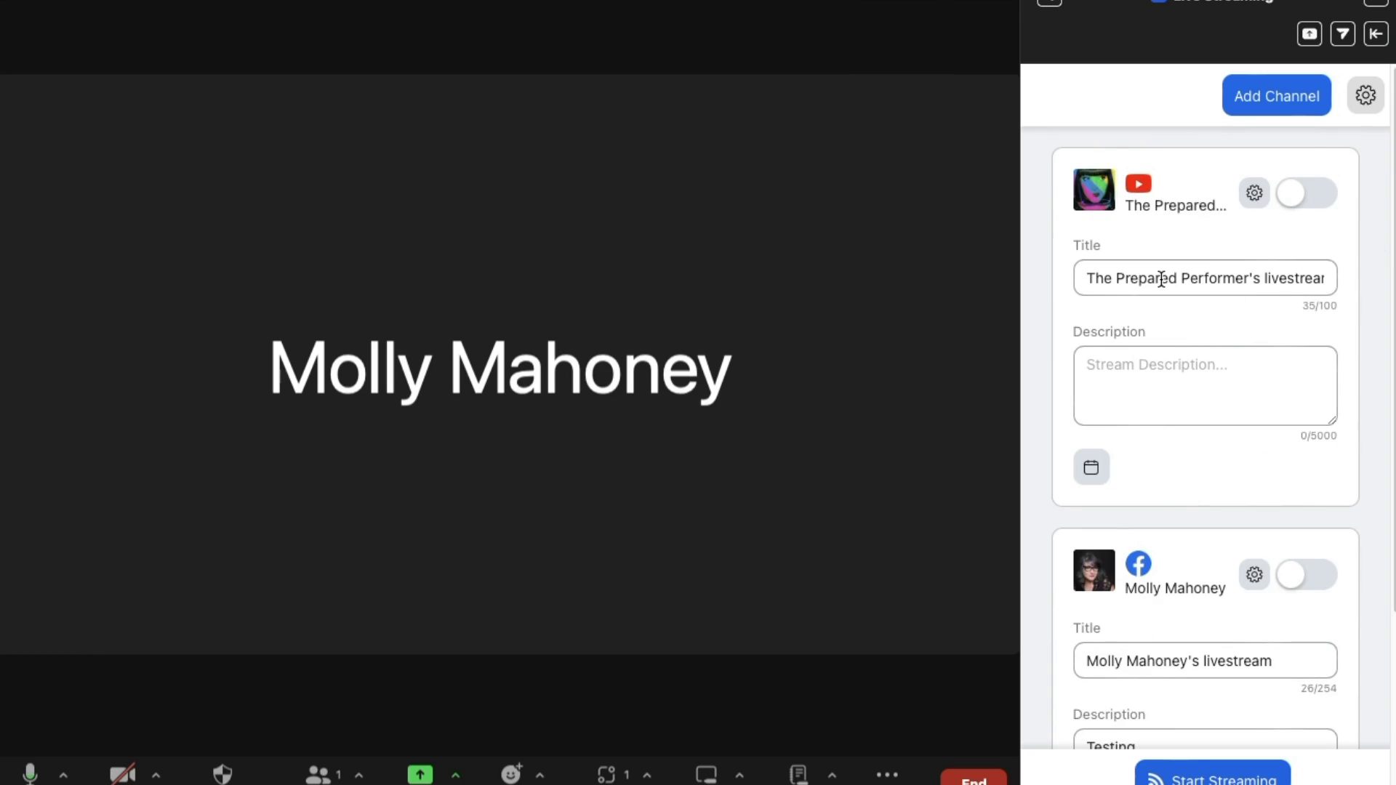
scroll(1160, 278, down, 3)
scroll(1161, 278, up, 3)
click(1303, 193)
scroll(1215, 376, down, 3)
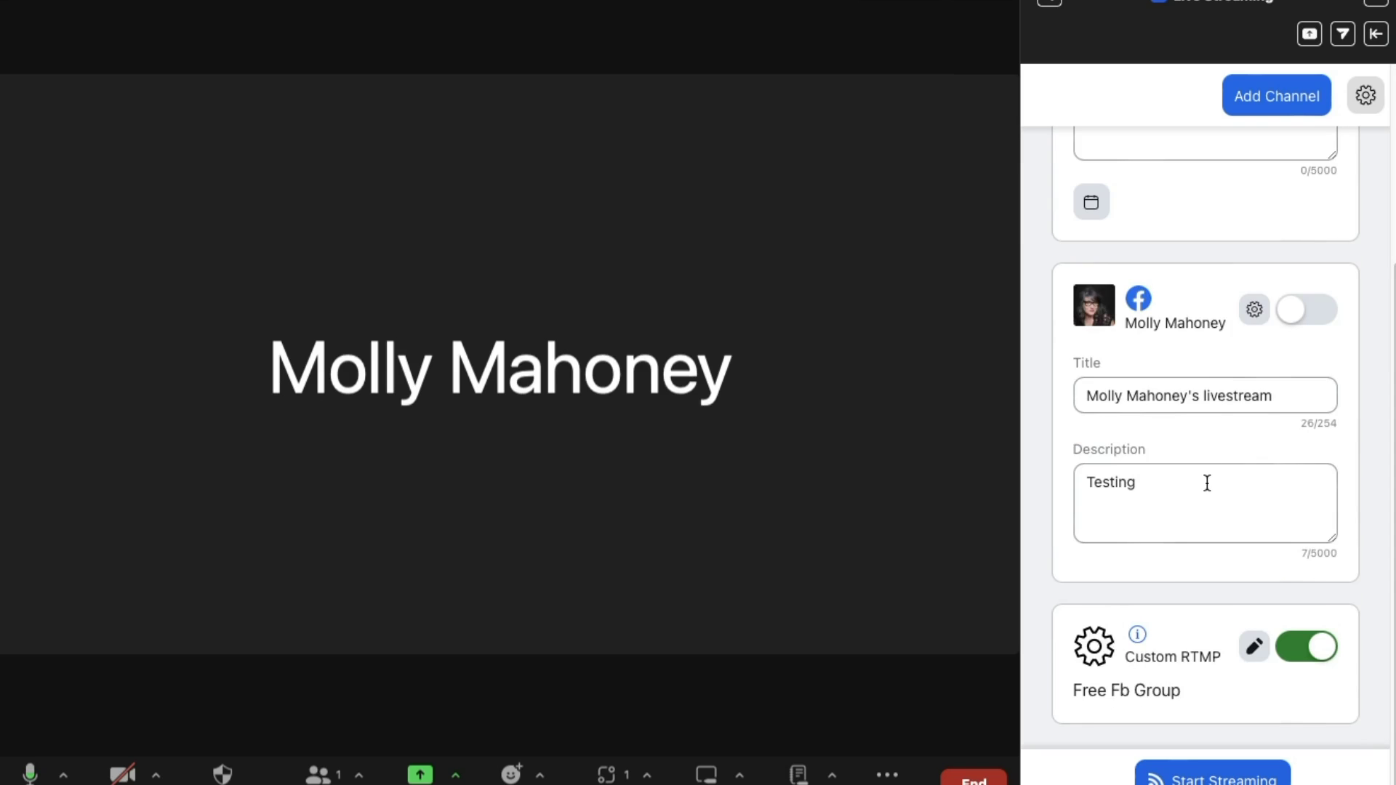
scroll(1207, 483, up, 3)
click(1306, 198)
scroll(1245, 341, down, 3)
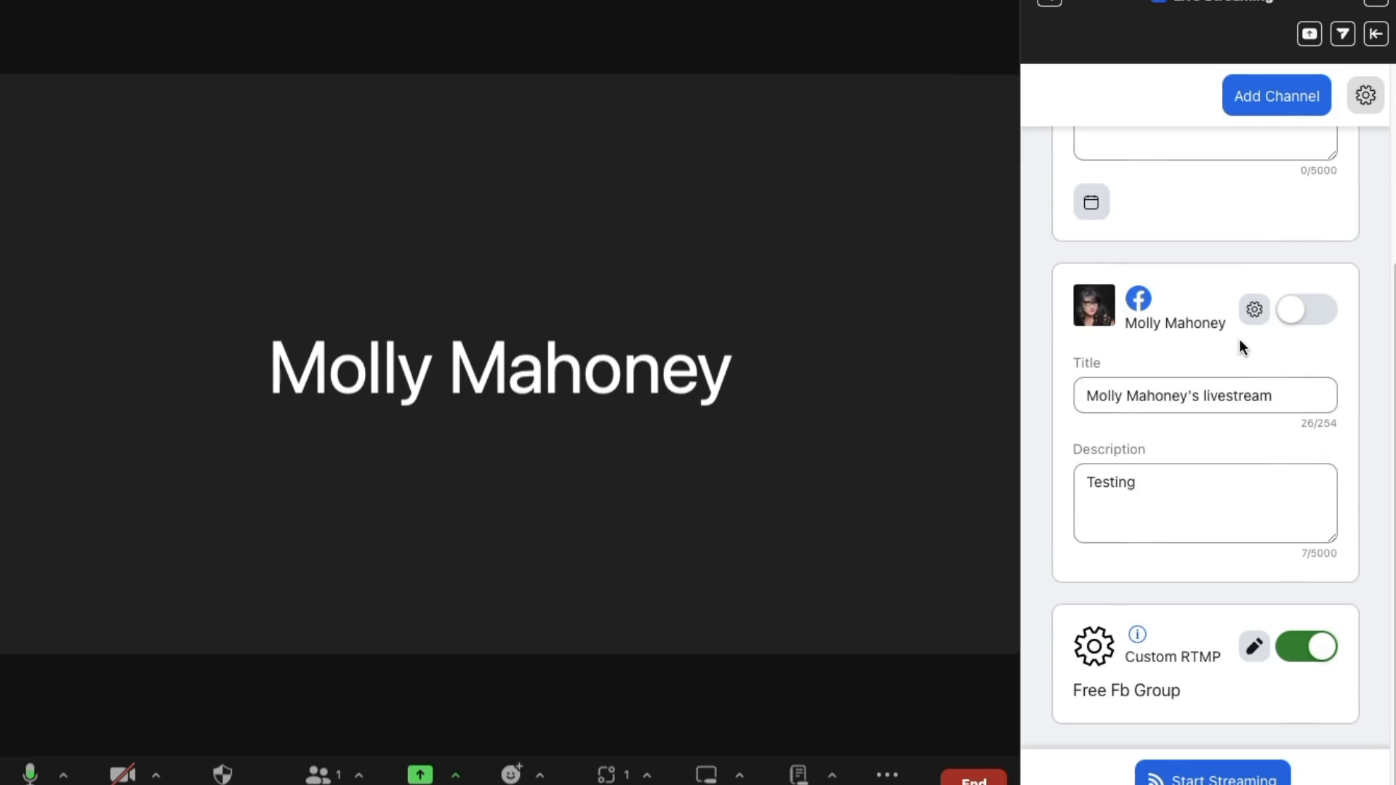